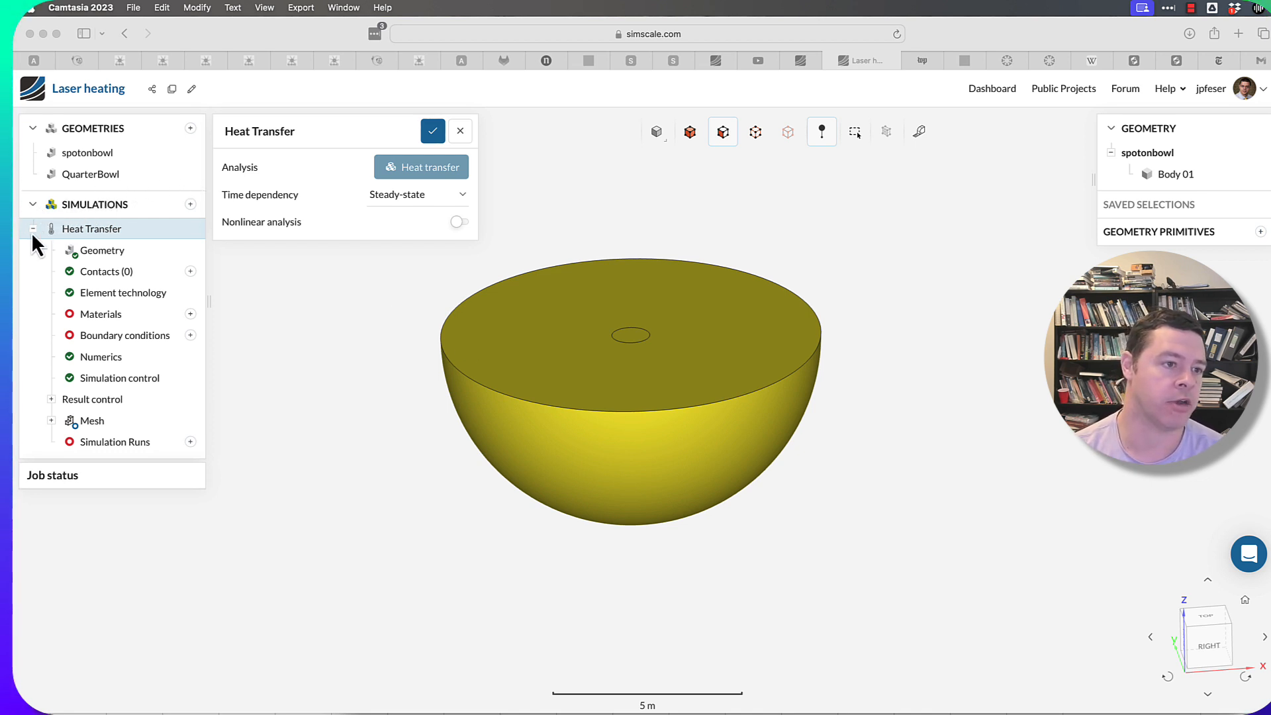
Step: Rename the Heat Transfer simulation as SS Laser Heating
left_click(90, 228)
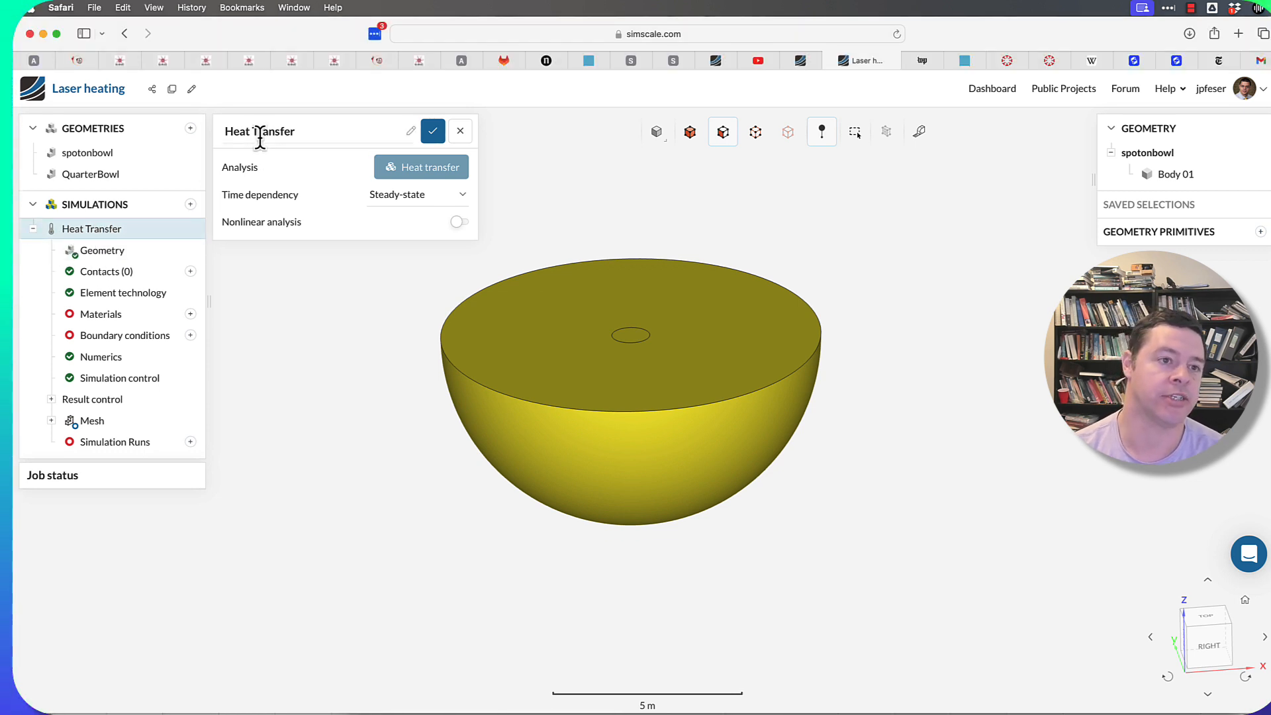
left_click(316, 129)
left_click_drag(316, 123, 171, 105)
type("Laser")
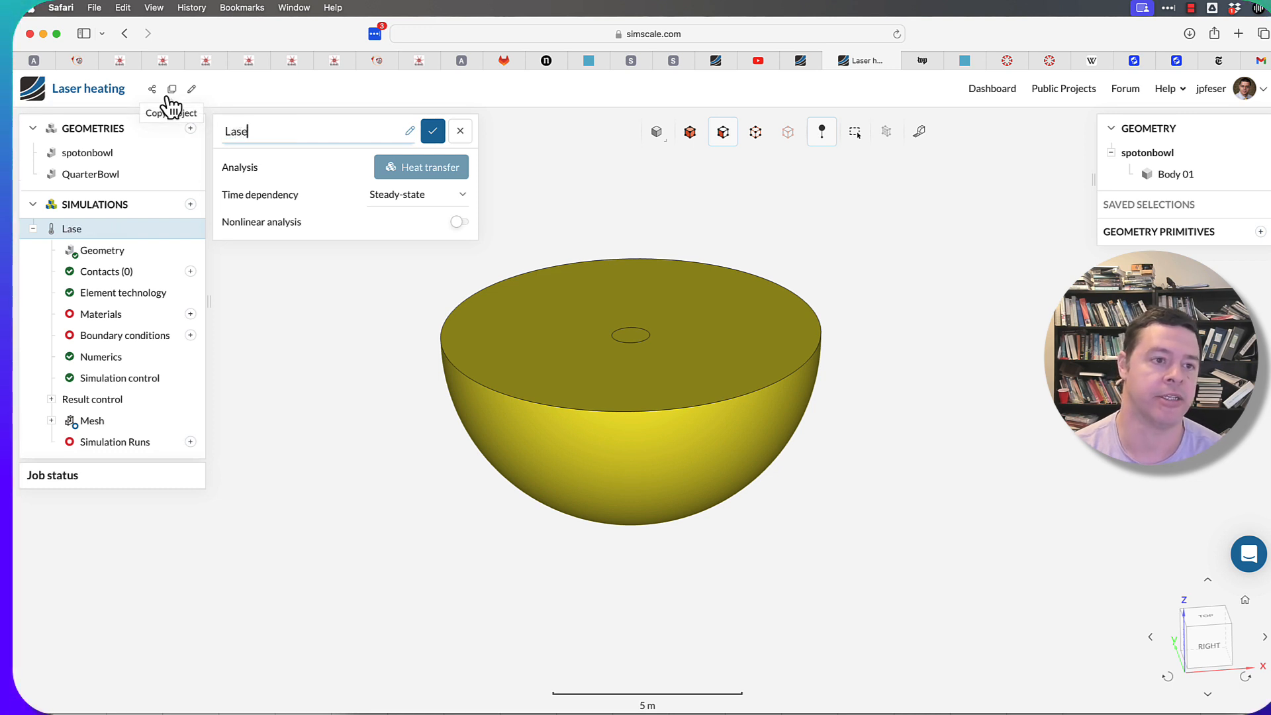
key("BackSpace")
key("BackSpace")
key("BackSpace")
key("BackSpace")
key("BackSpace")
key("BackSpace")
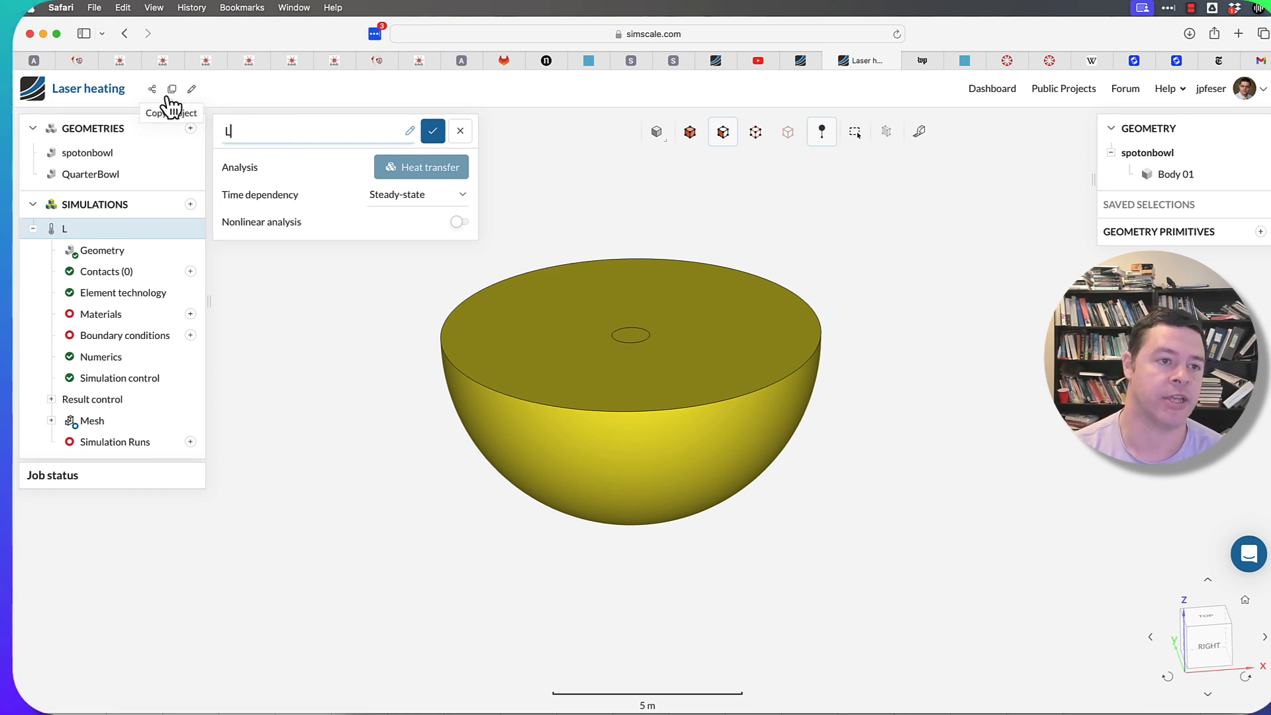
type("SS")
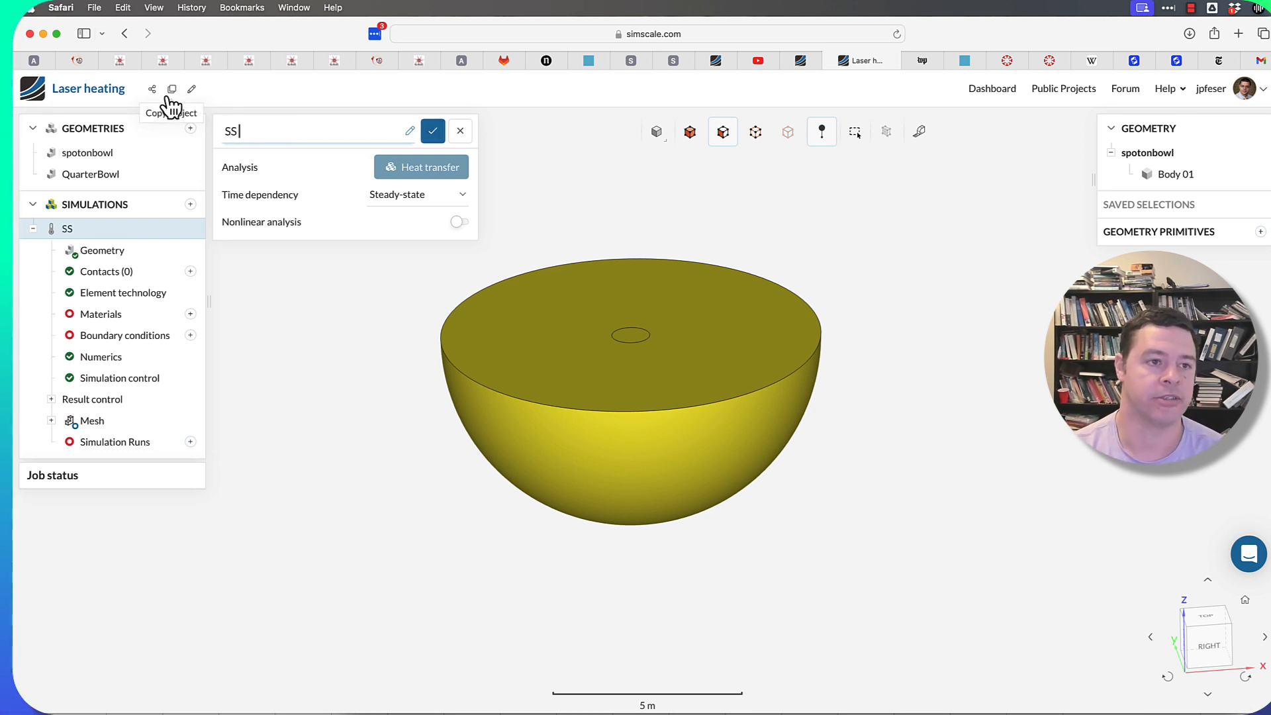
type(" Laser Heating")
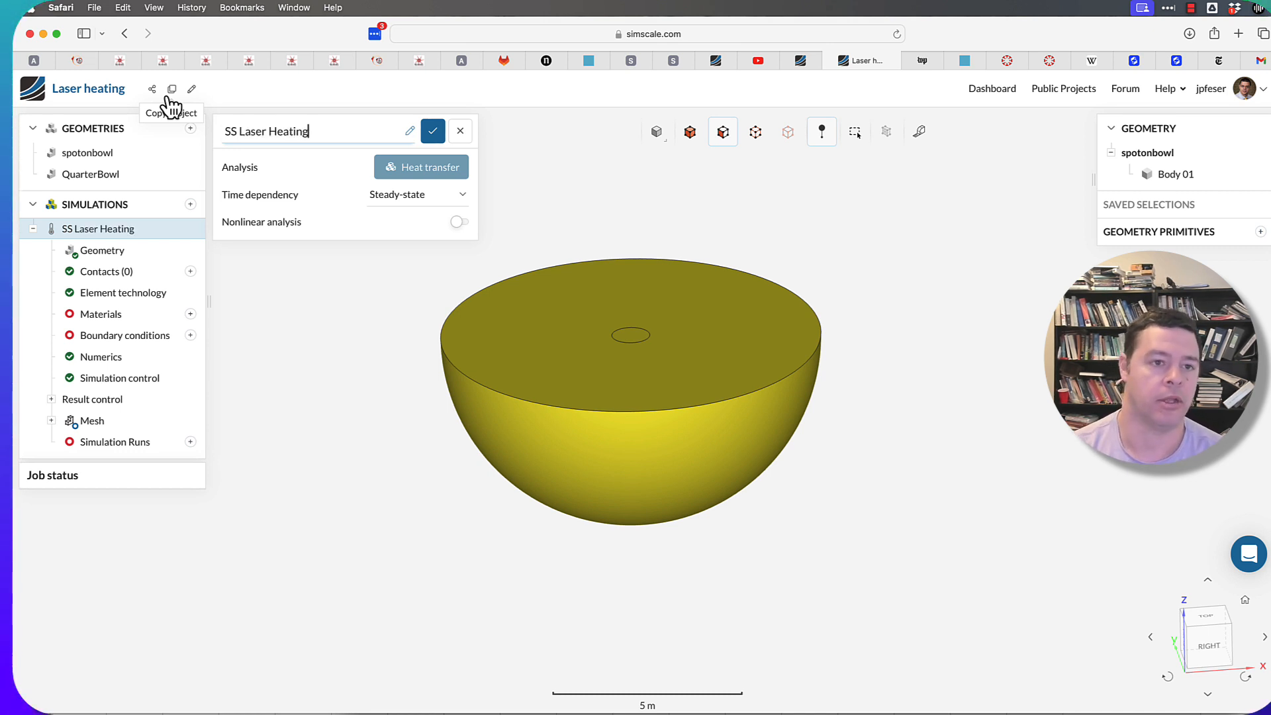
left_click(434, 133)
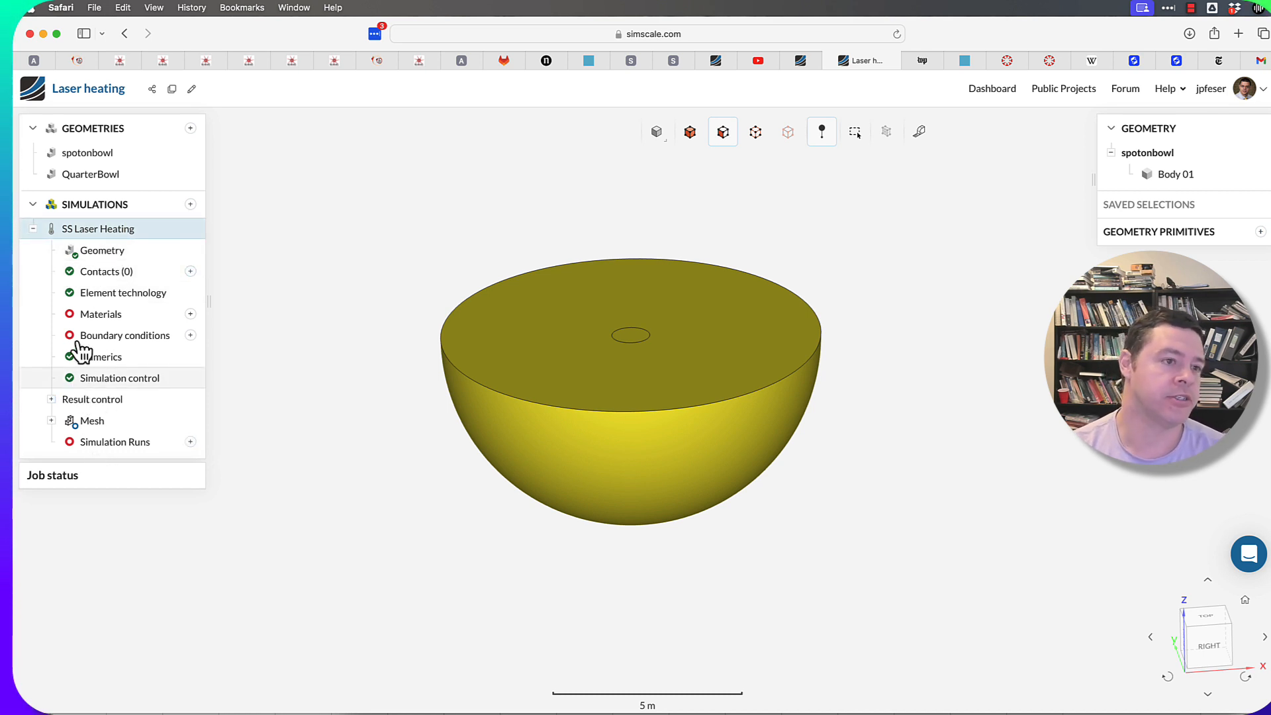
Step: Confirm spotonbowl as the simulation domain of SS Laser Heating
left_click(86, 229)
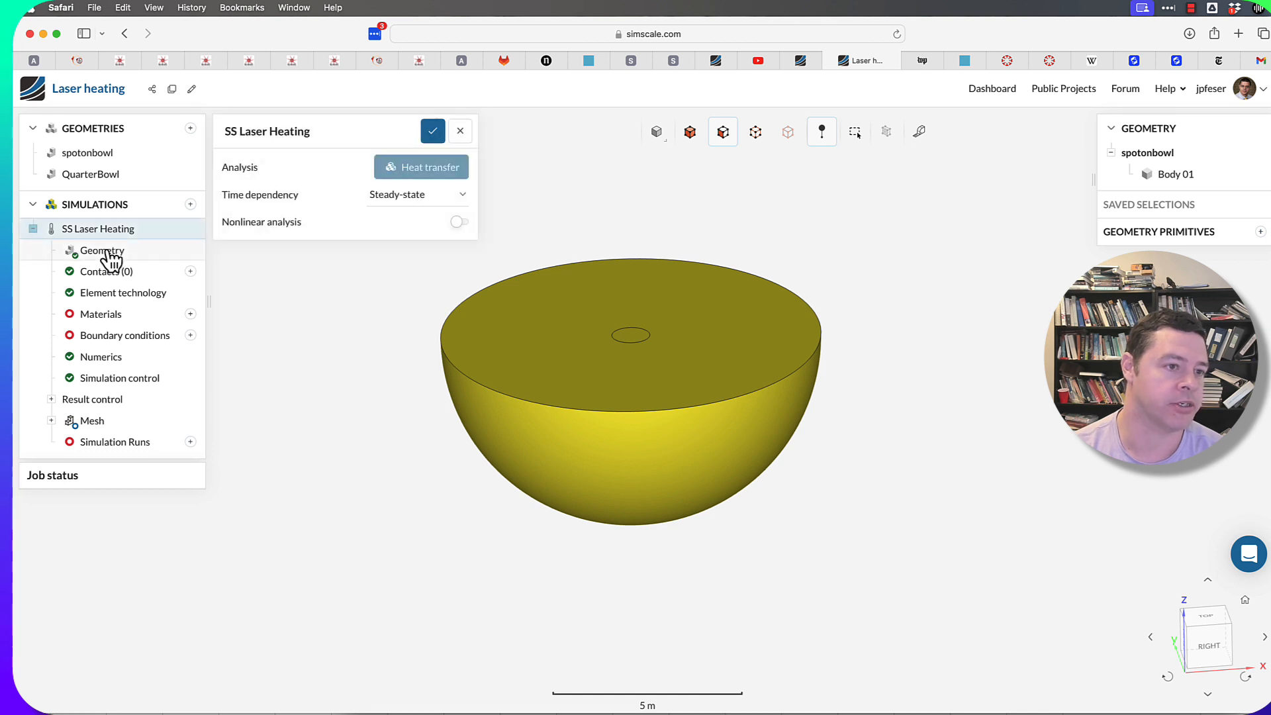
left_click(104, 252)
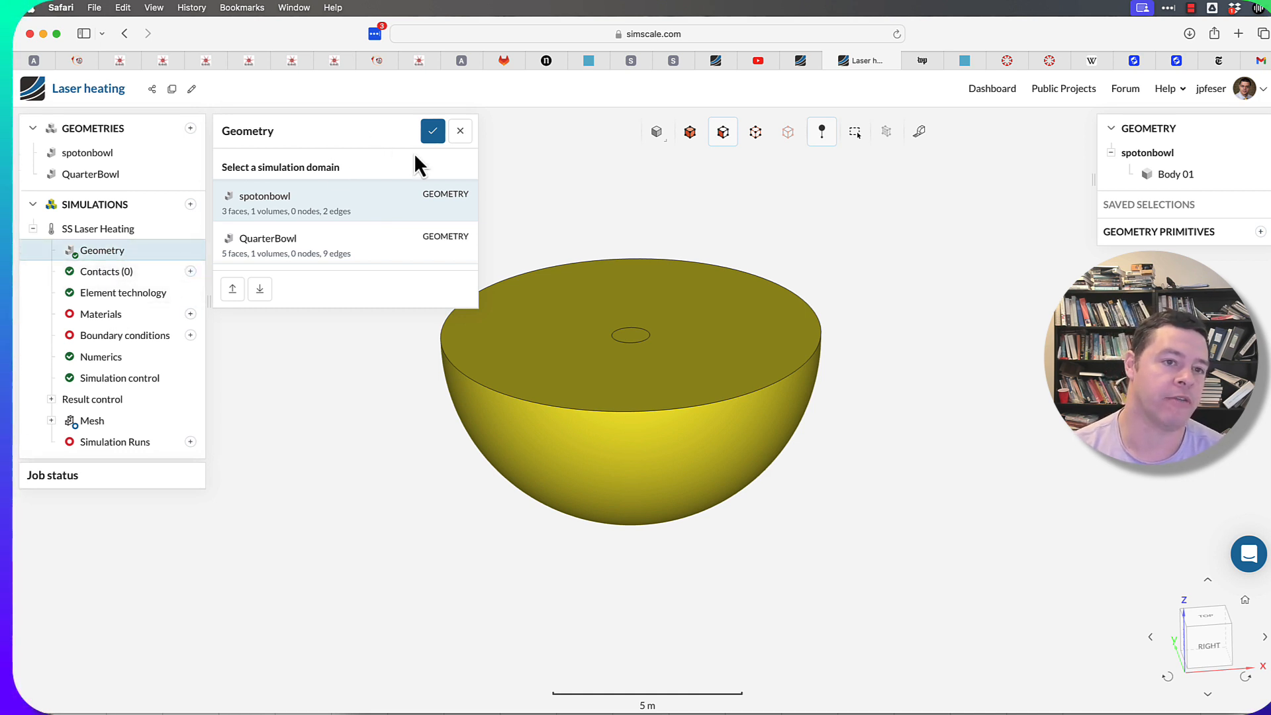
left_click(433, 133)
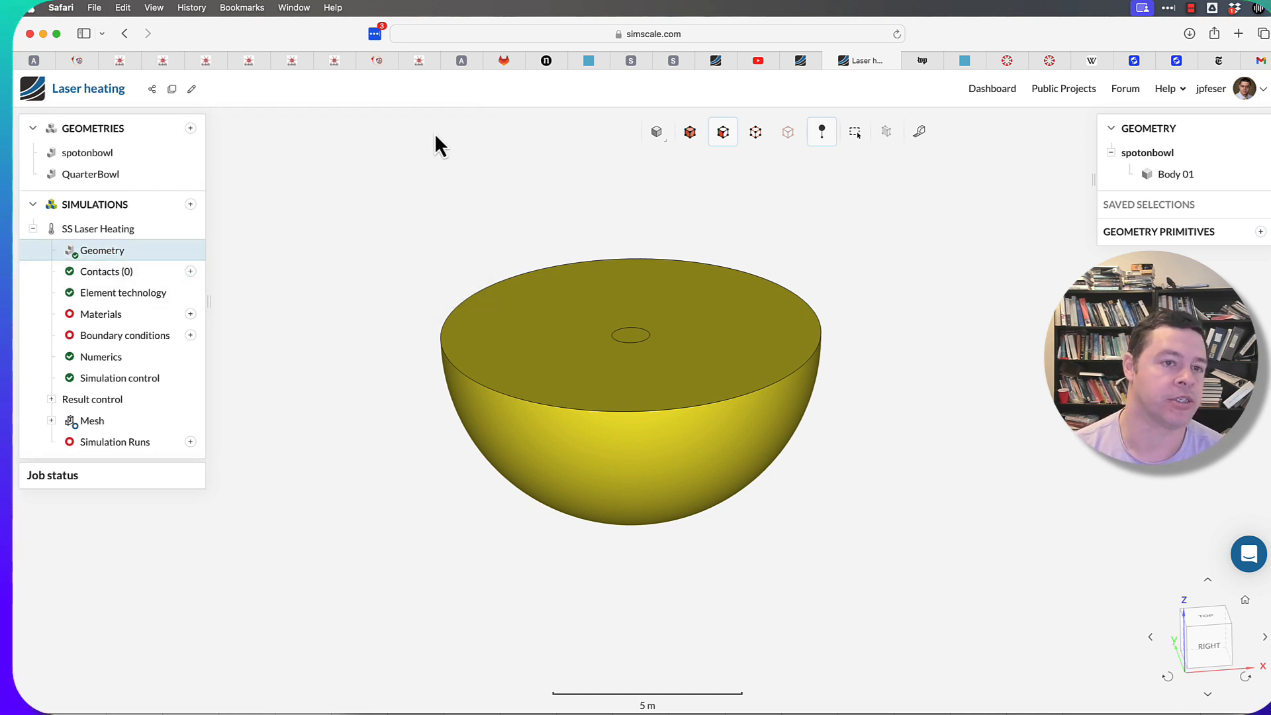
Step: Preview the QuarterBowl geometry as the simulation domain and switch back to spotonbowl
left_click(110, 260)
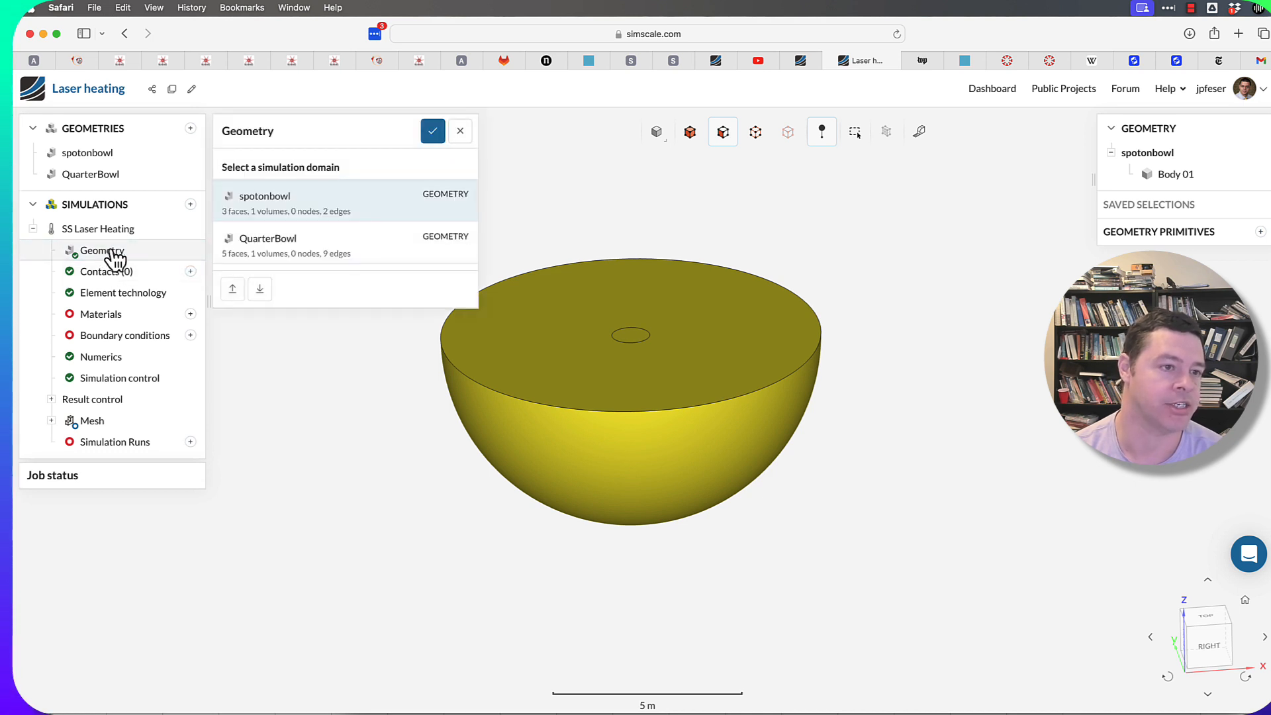
left_click(263, 238)
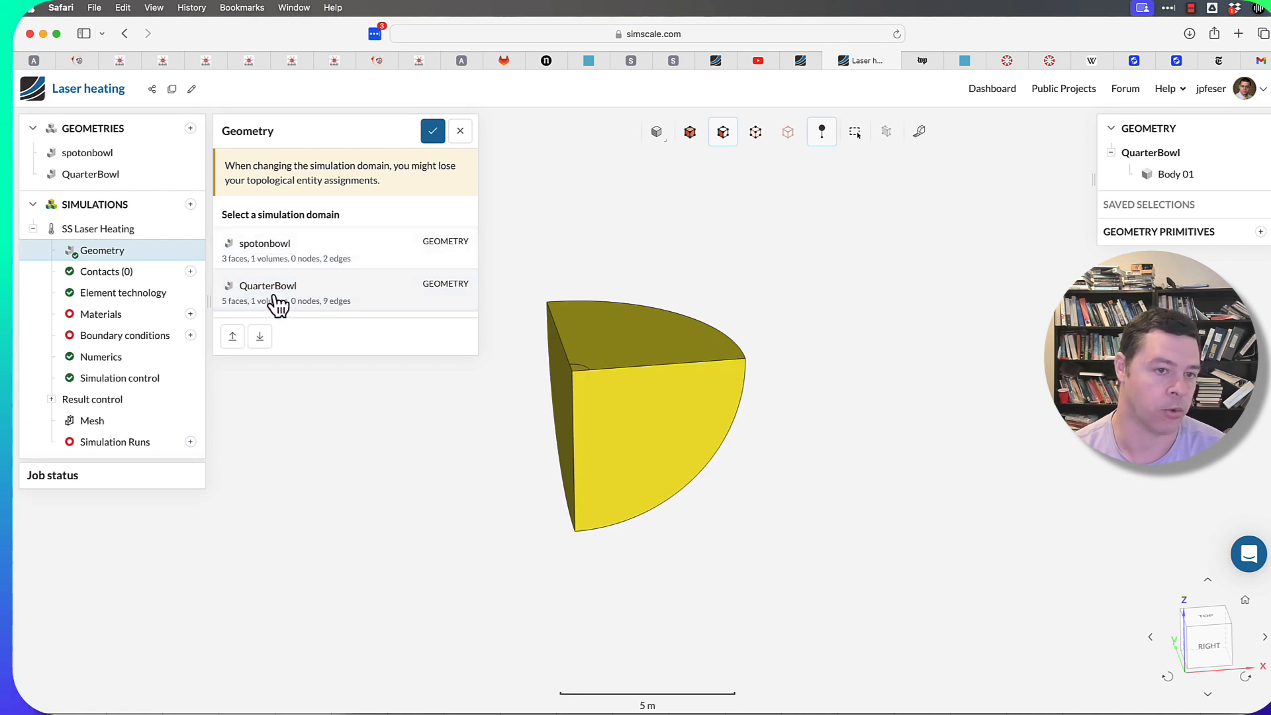
left_click(268, 260)
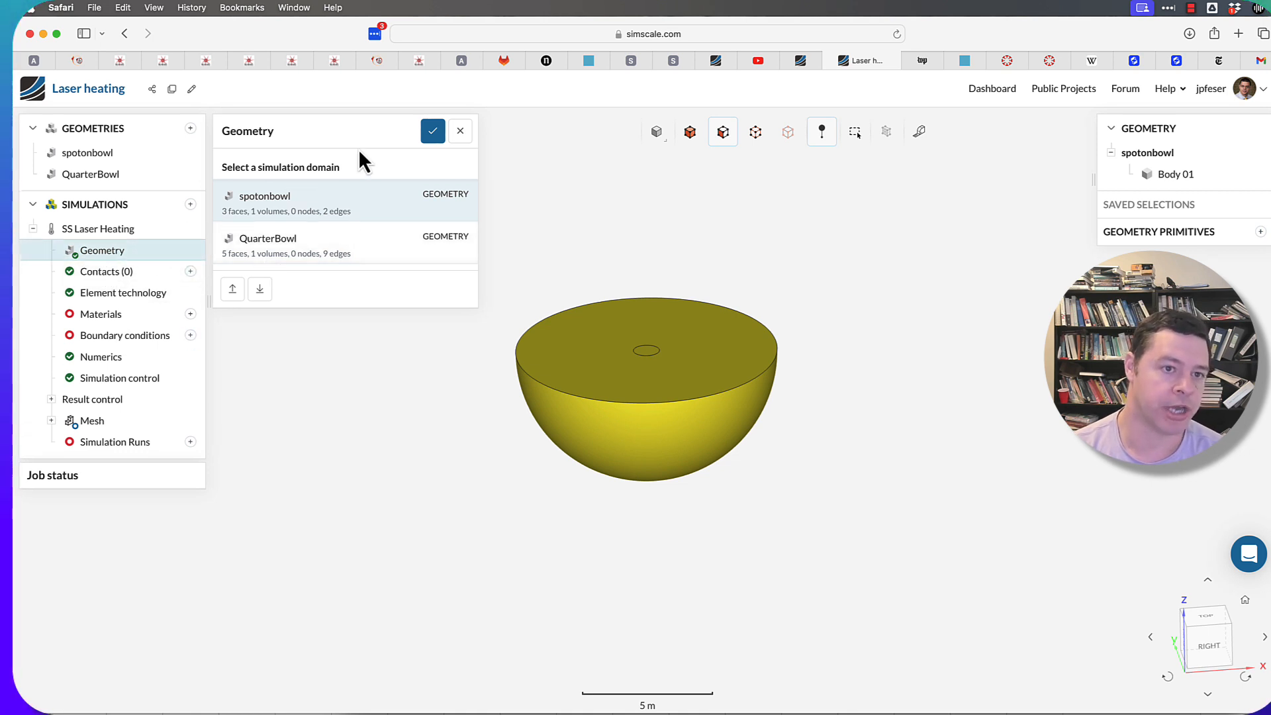
left_click(435, 131)
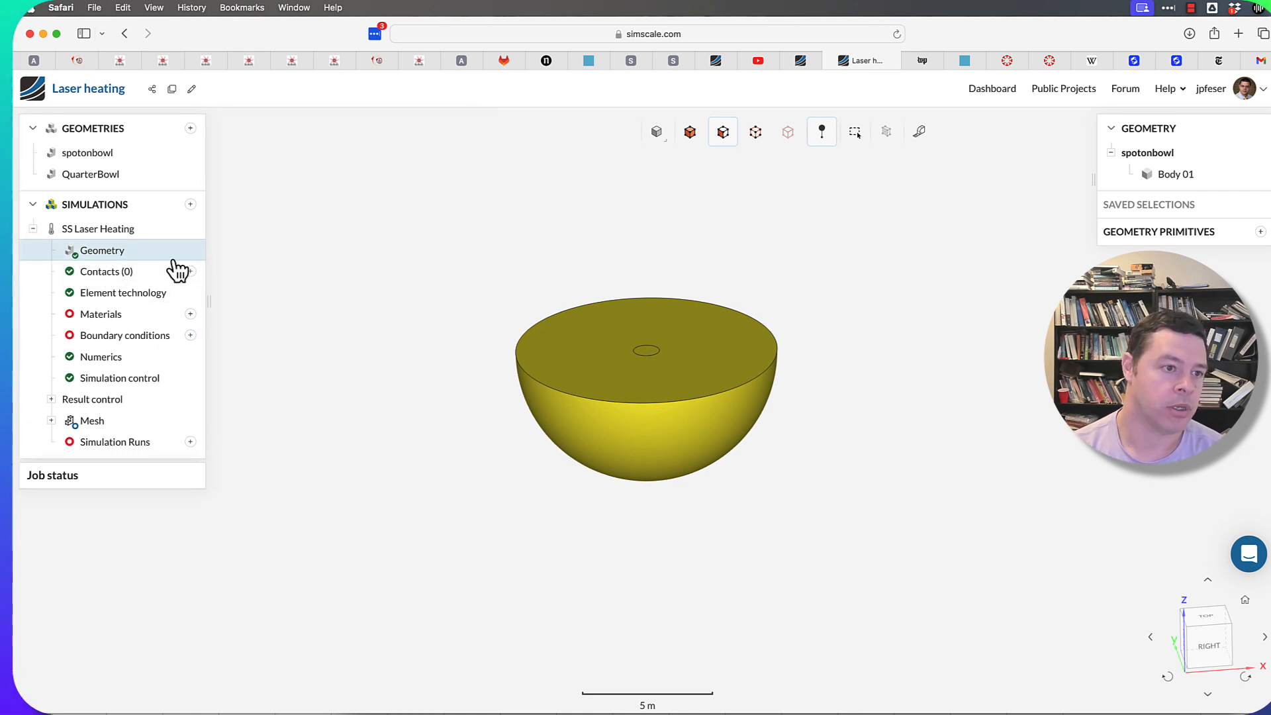
Step: Set the 3D element technology definition to Custom with a Second thermal mesh order and save it
left_click(100, 277)
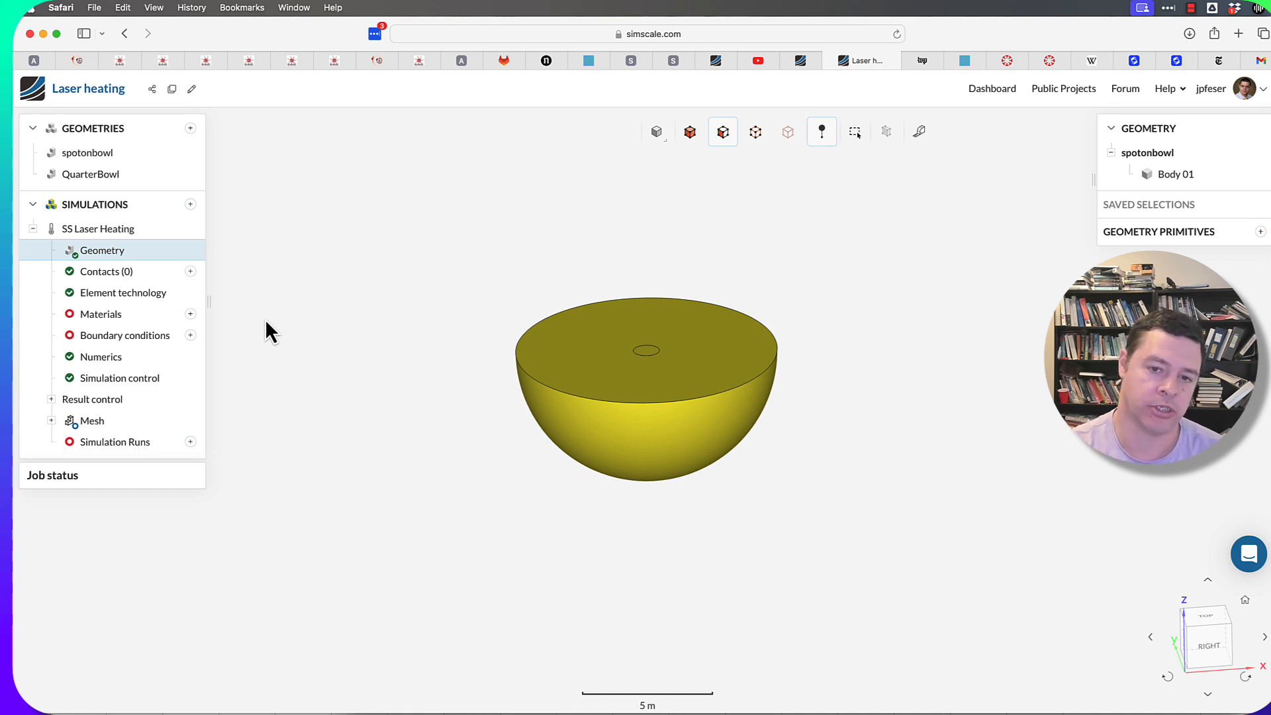
left_click(118, 303)
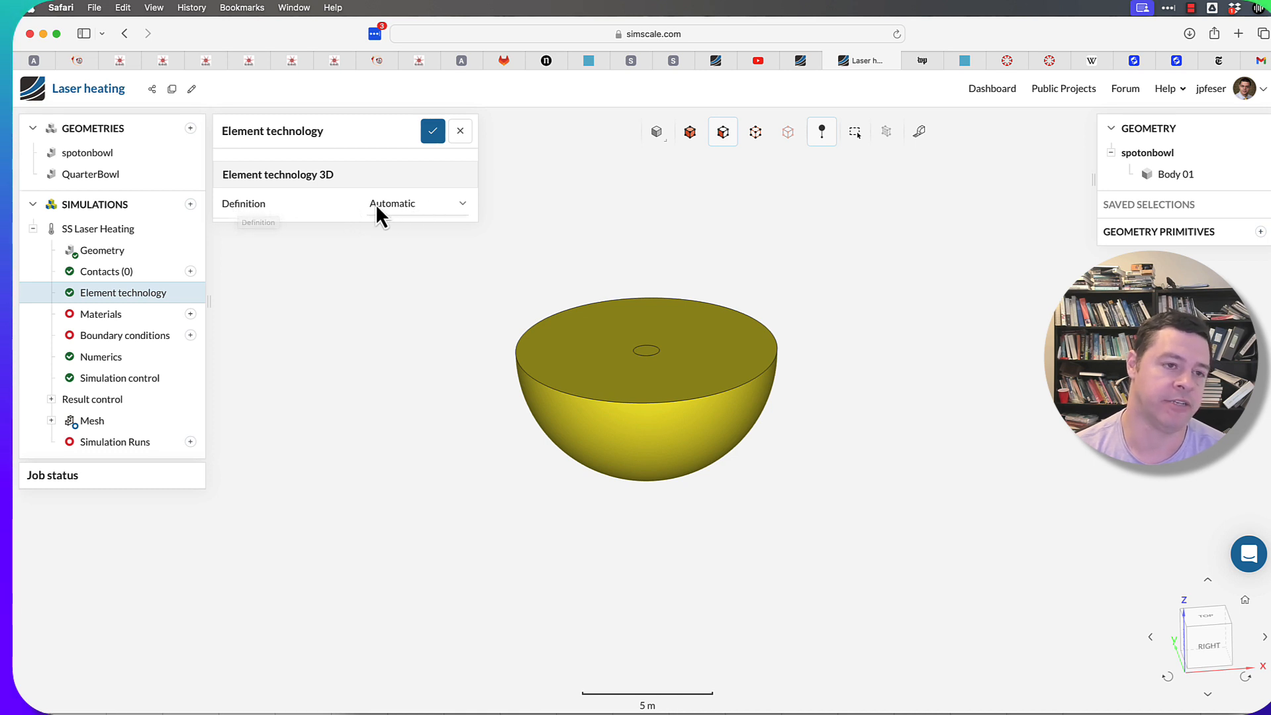
left_click(432, 209)
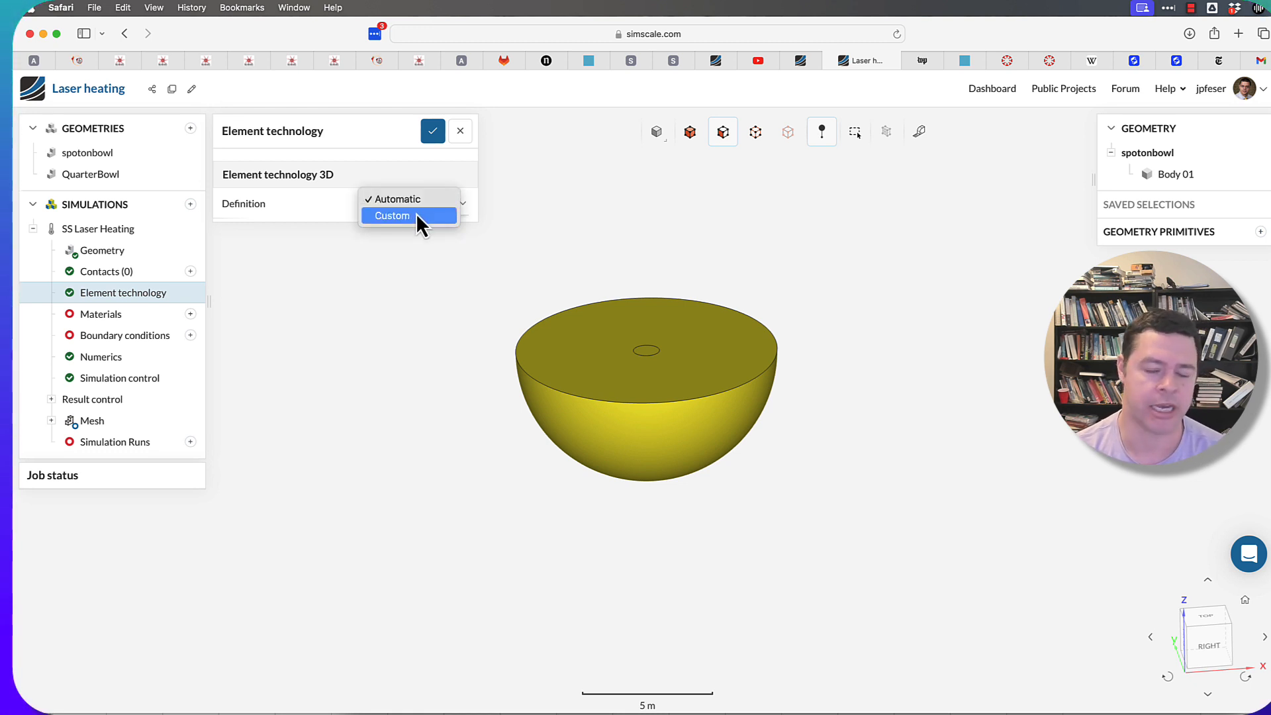
left_click(408, 221)
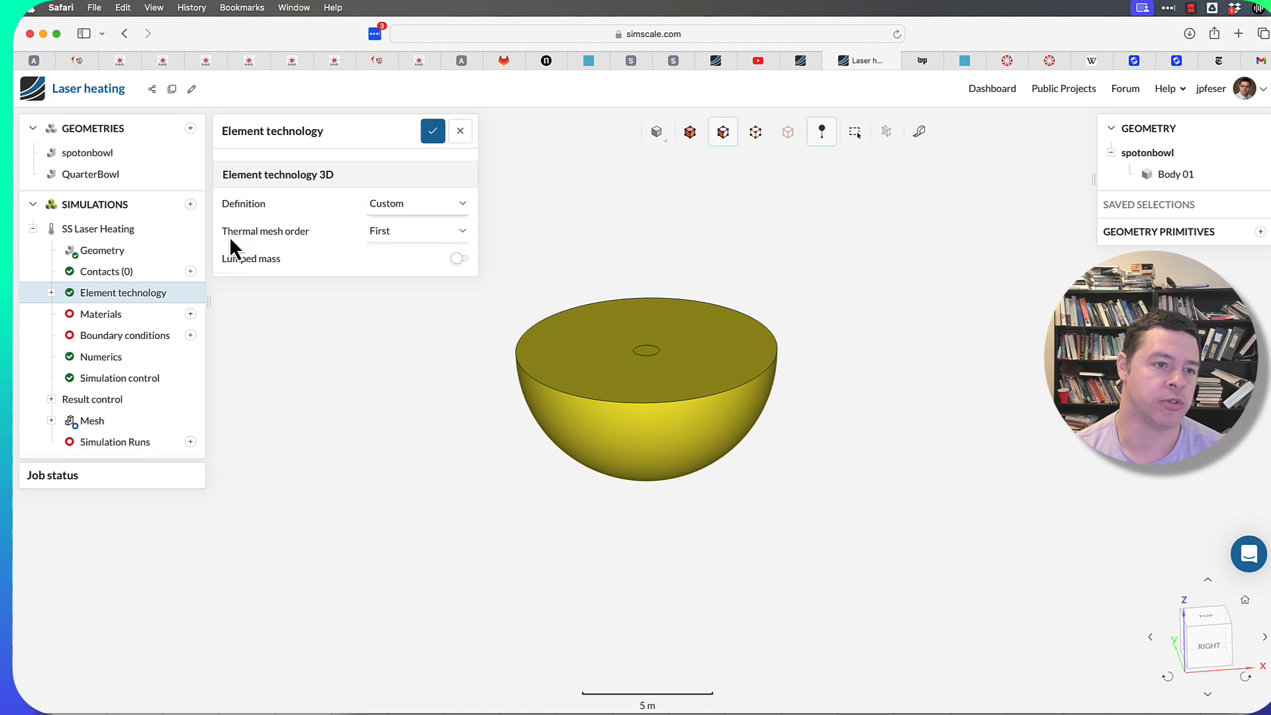
left_click(396, 233)
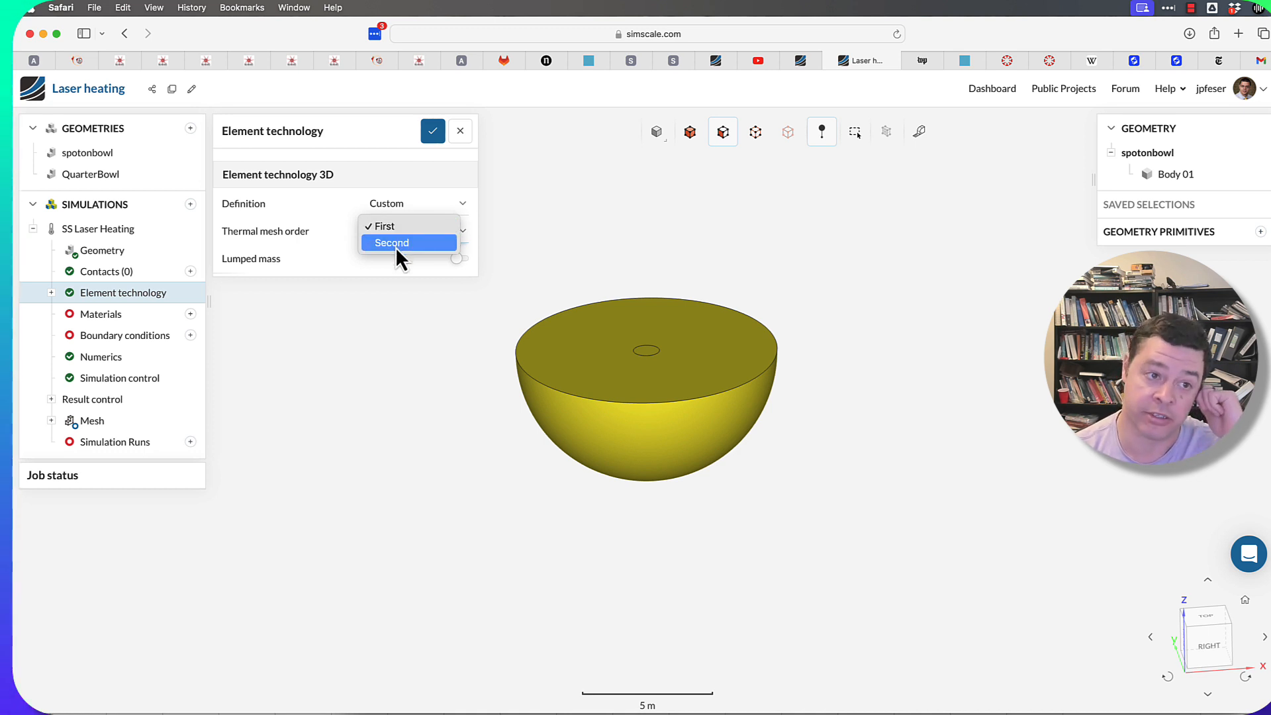
left_click(396, 243)
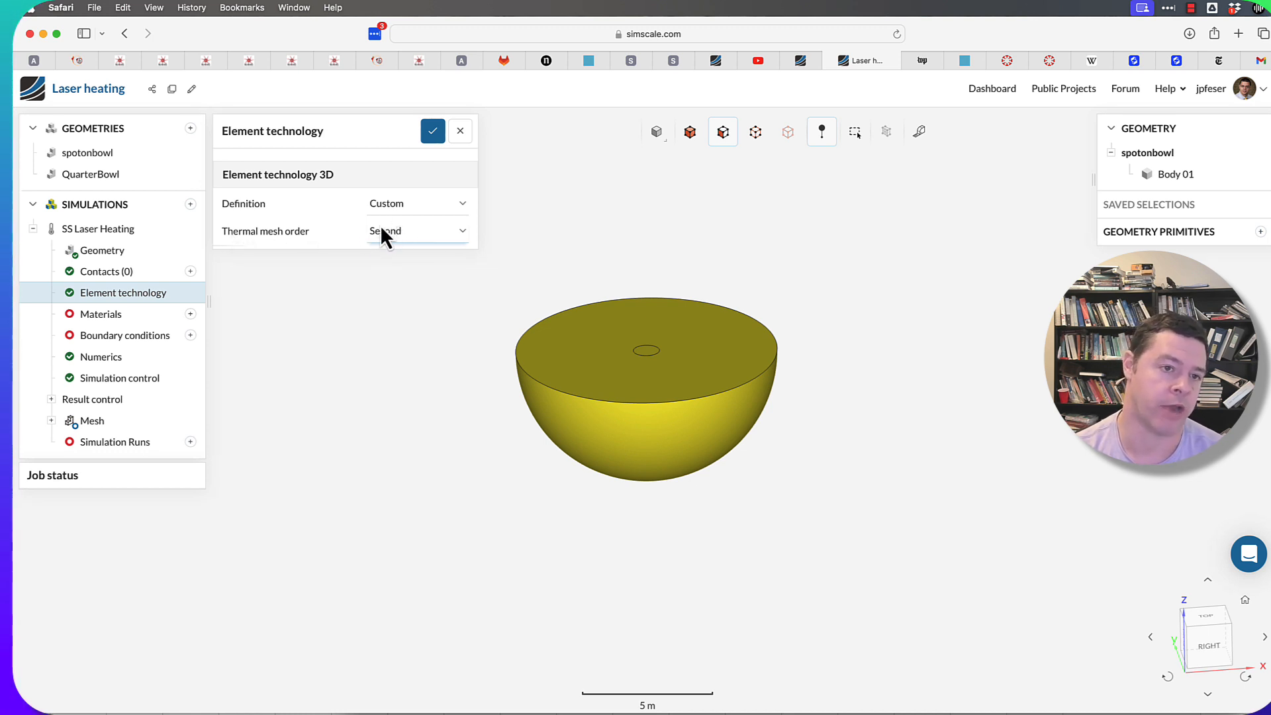
left_click(434, 133)
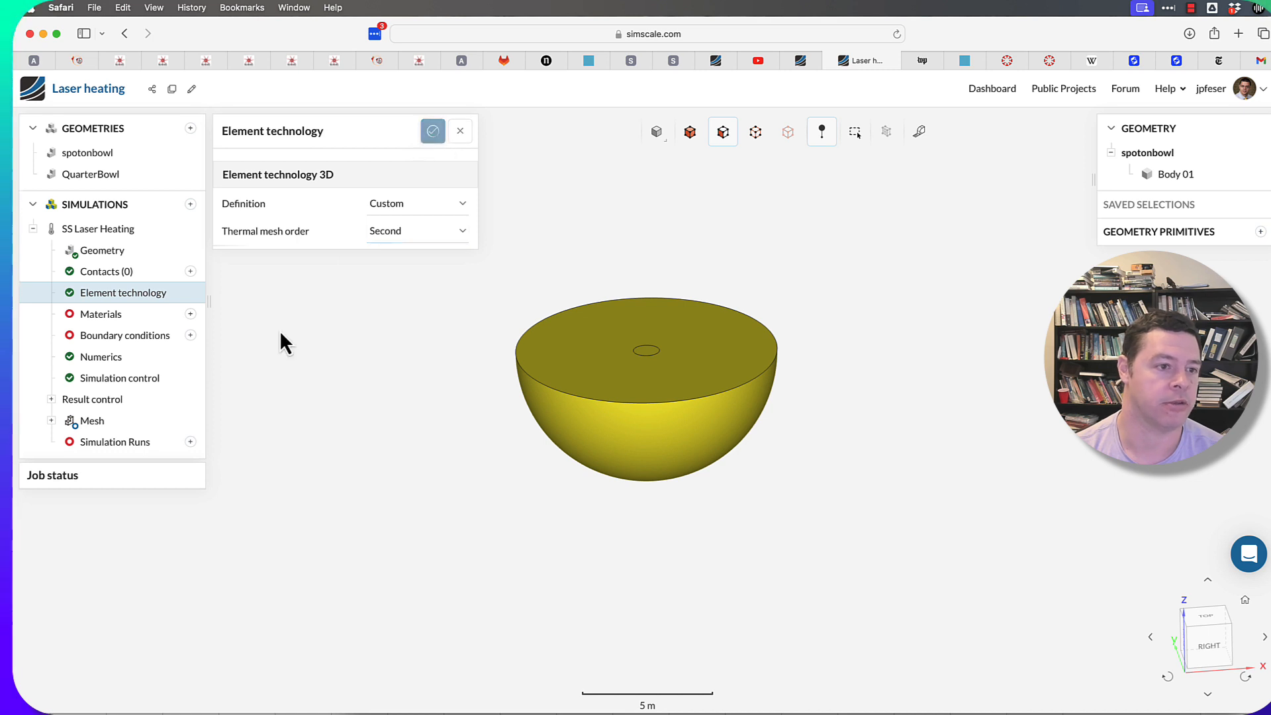
Step: Add the default Copper material to the simulation and review its properties and assigned volume
left_click(94, 316)
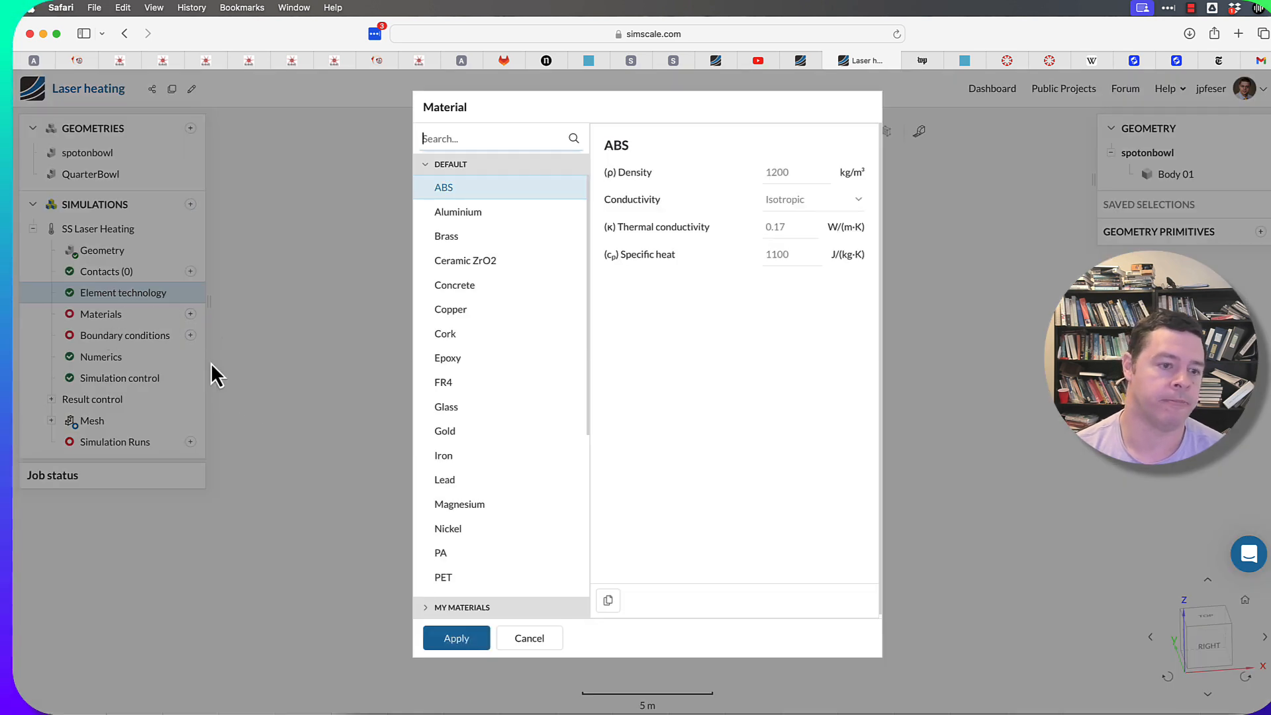
left_click(515, 640)
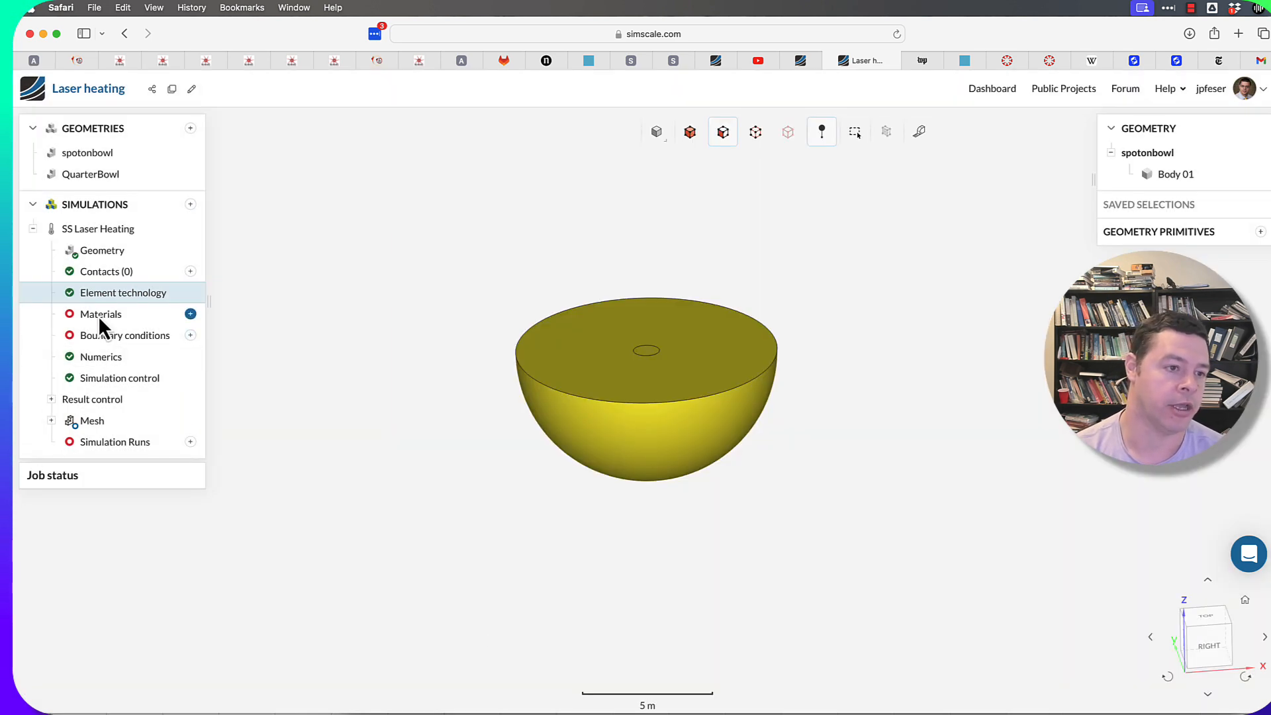
left_click(191, 314)
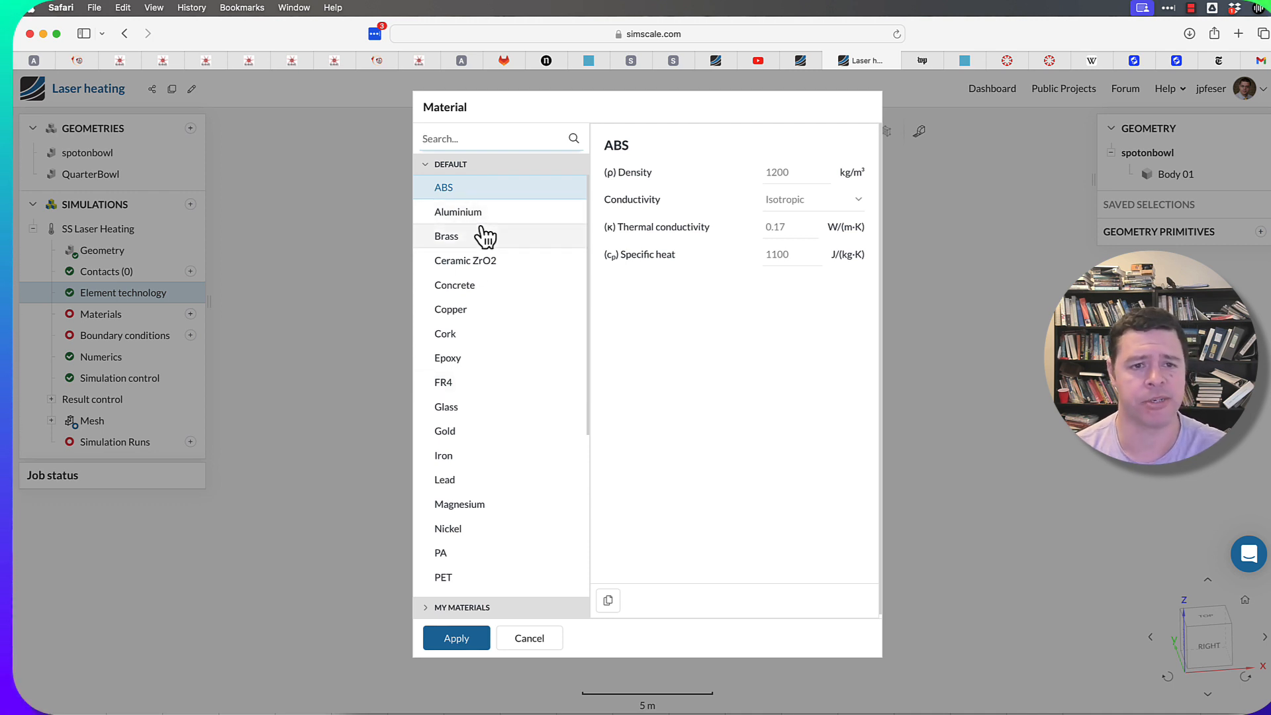
scroll(481, 245, "down", 5)
scroll(481, 250, "up", 5)
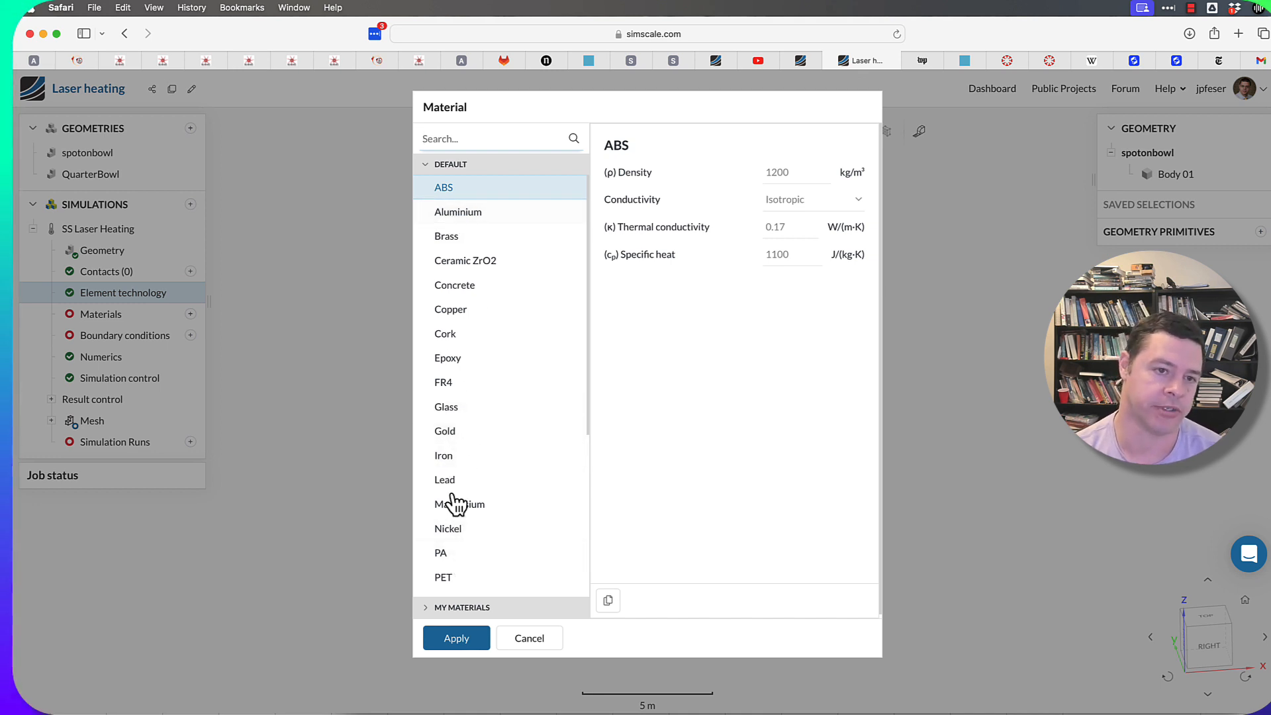
left_click(460, 318)
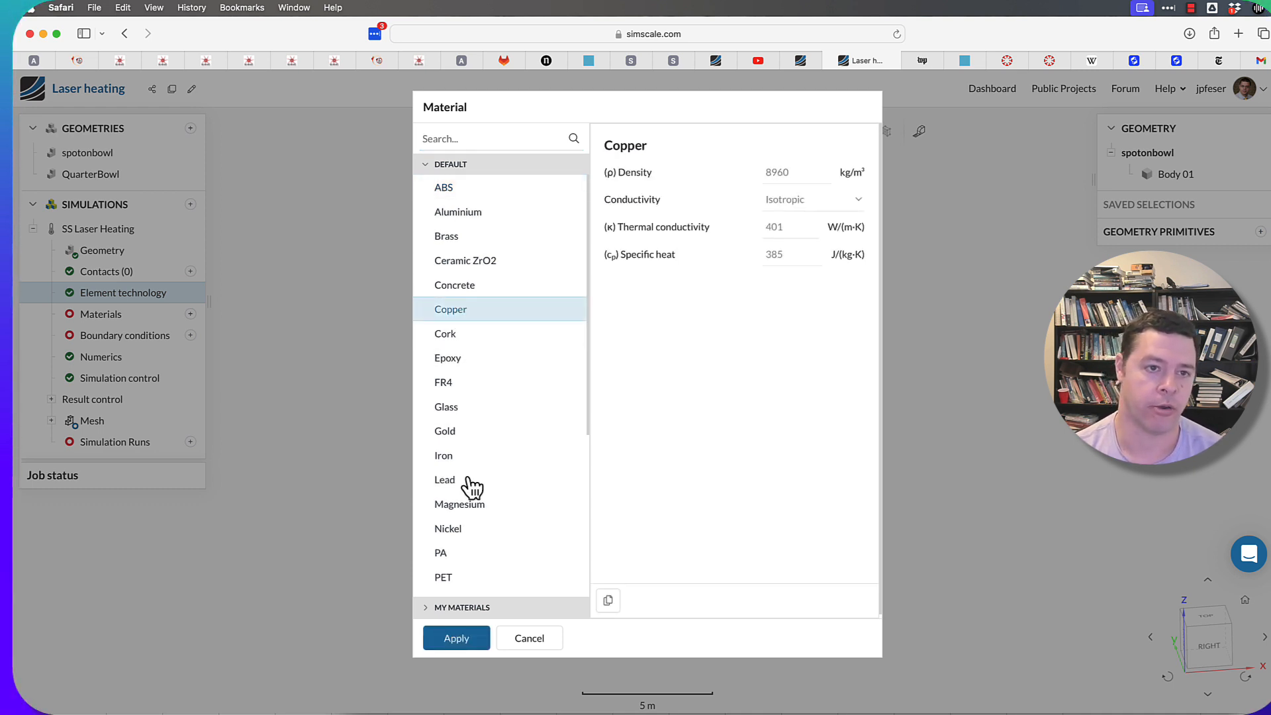
left_click(459, 640)
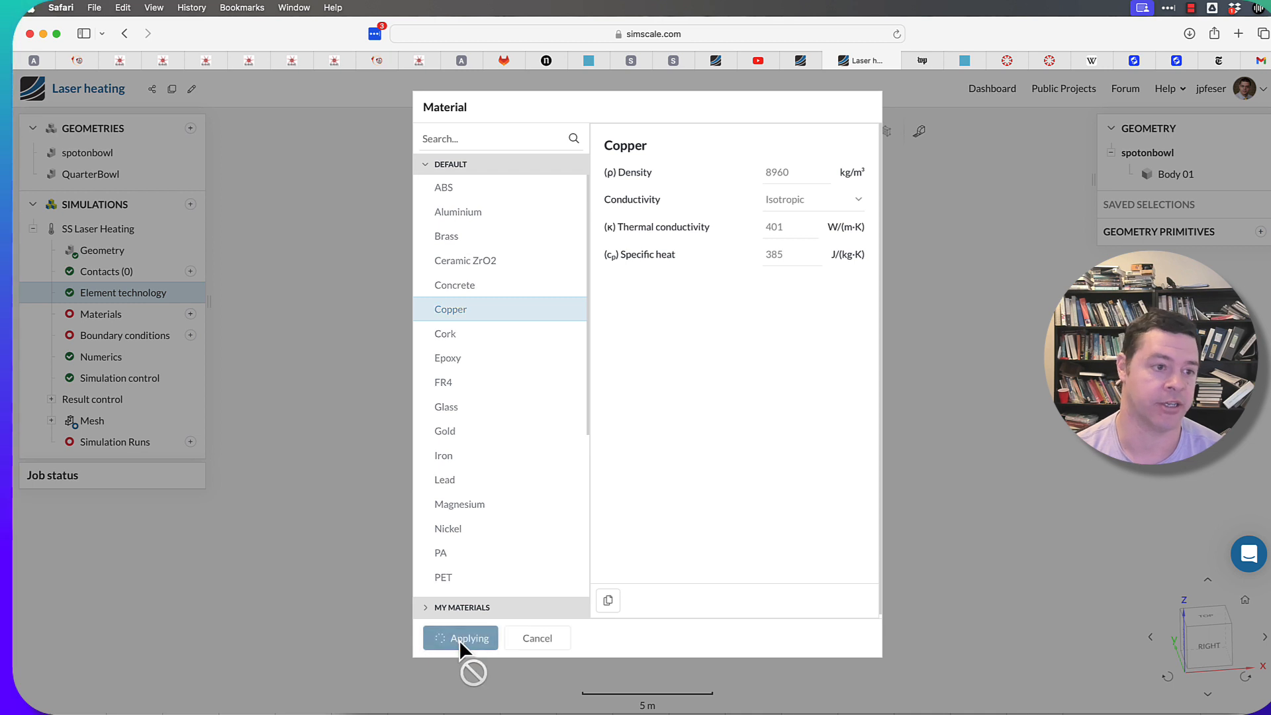
left_click(394, 166)
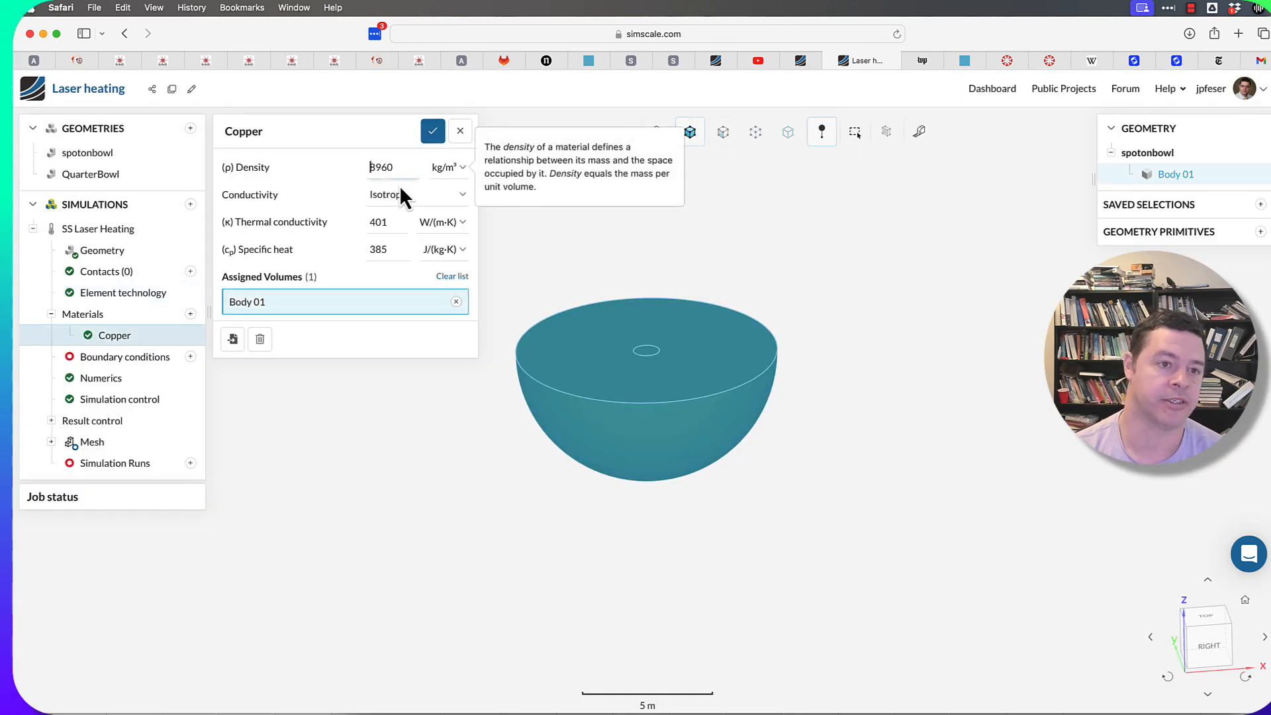
left_click(388, 221)
left_click(389, 250)
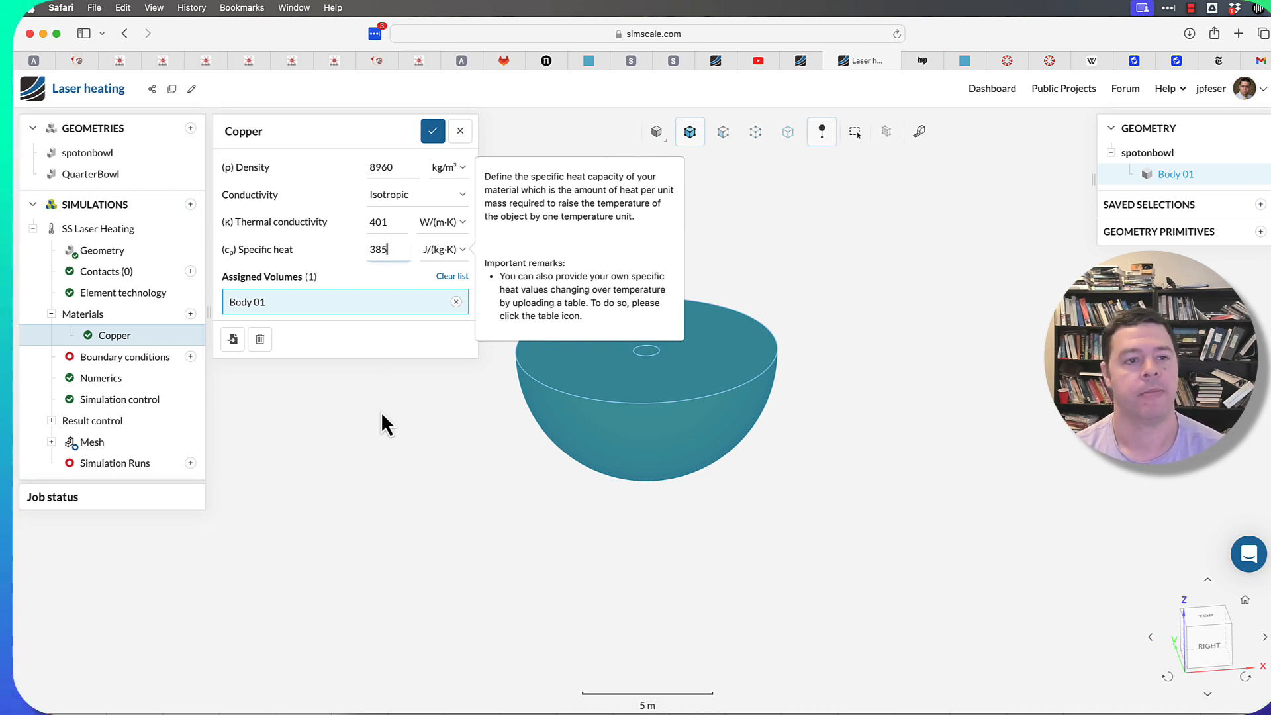
left_click(298, 307)
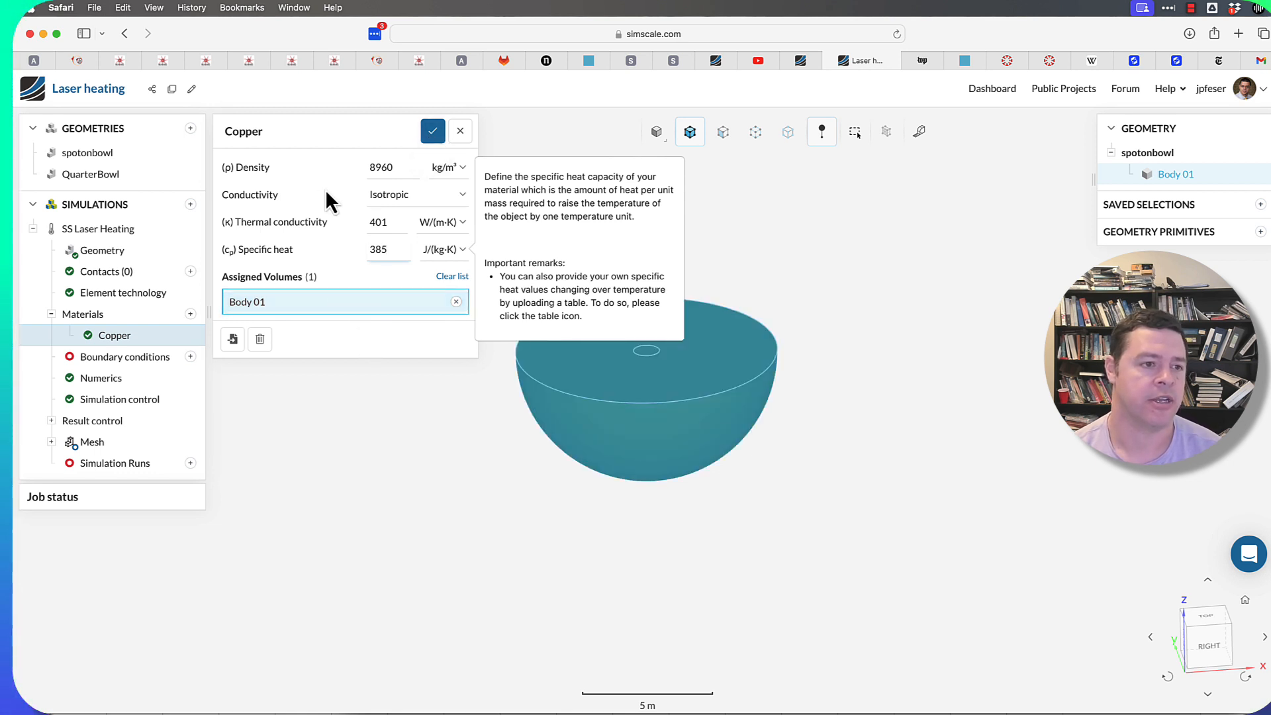
Step: Rename the Copper material as FakeMaterial
double_click(271, 132)
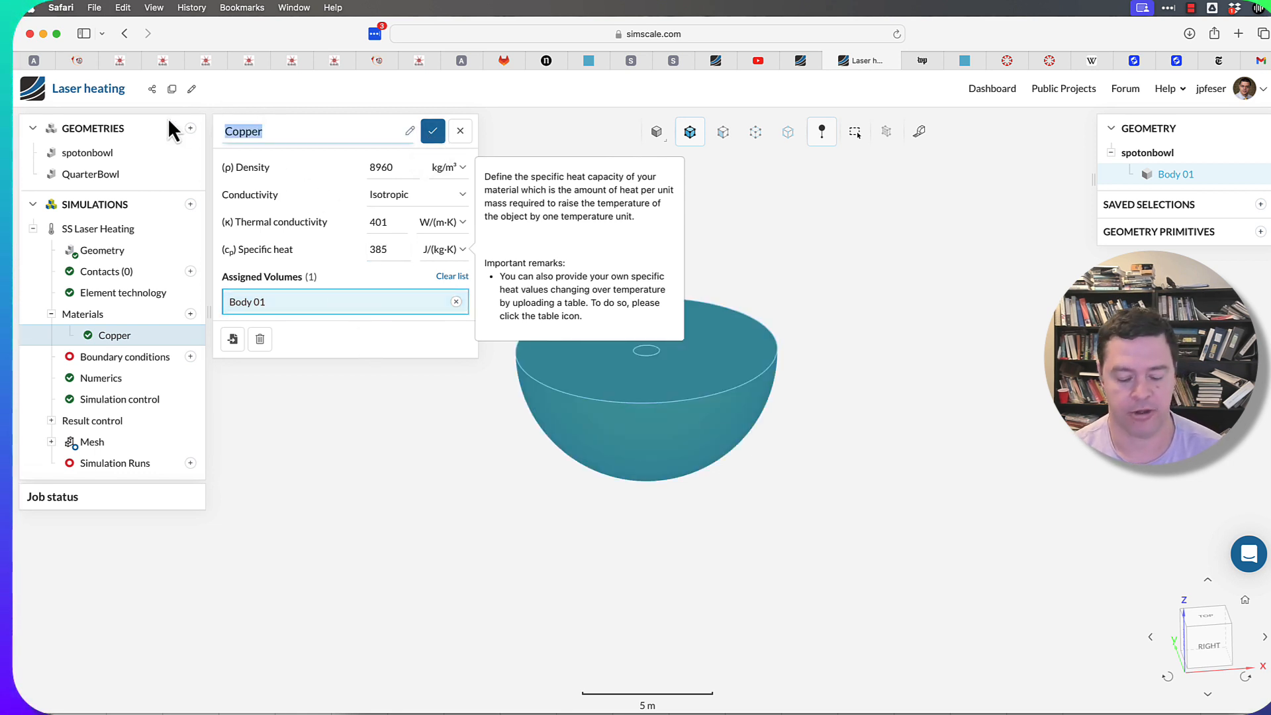
type("FAke")
key("BackSpace")
key("BackSpace")
key("BackSpace")
type("ake")
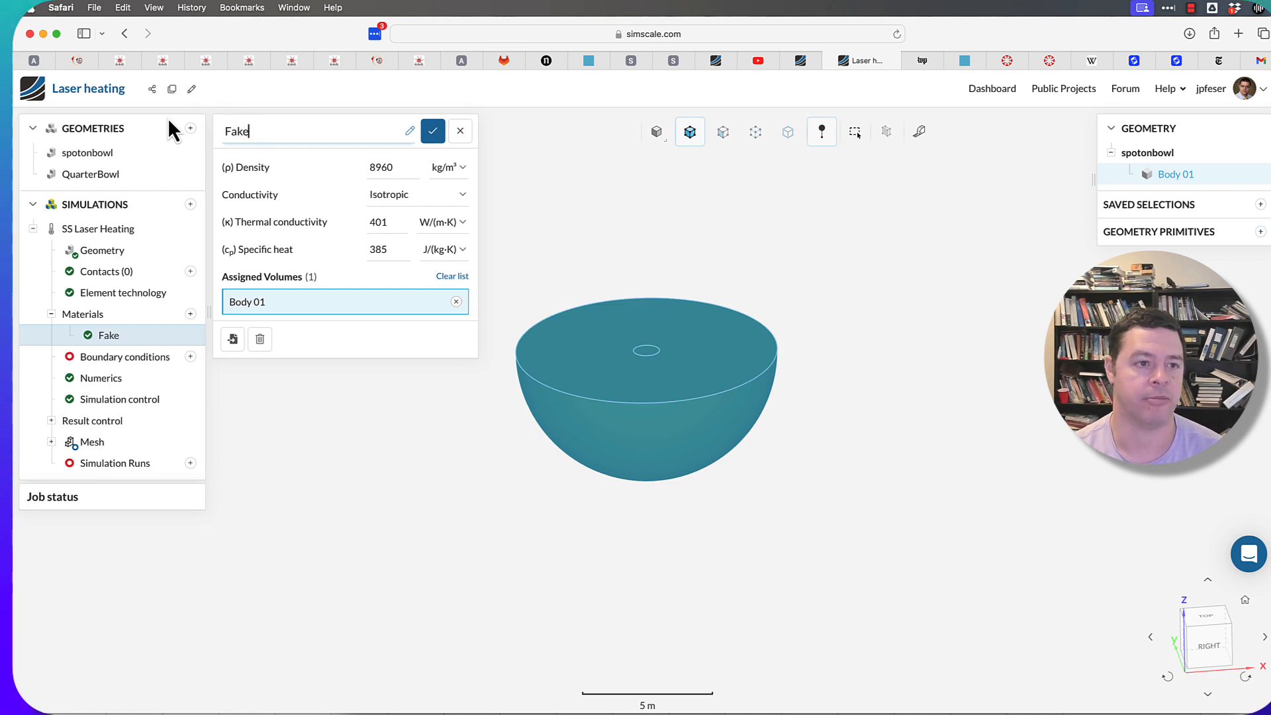
type("Material")
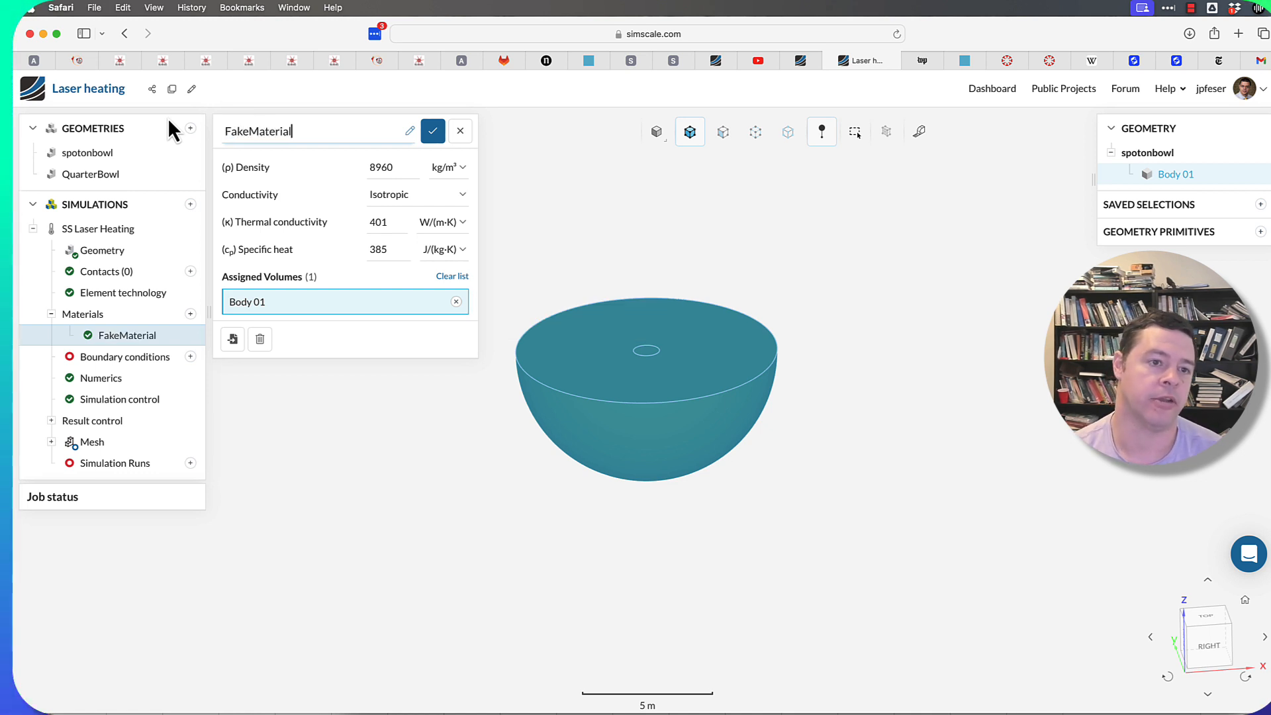
Step: Set FakeMaterial's thermal conductivity to 1 W/(m·K) and save the material
double_click(373, 225)
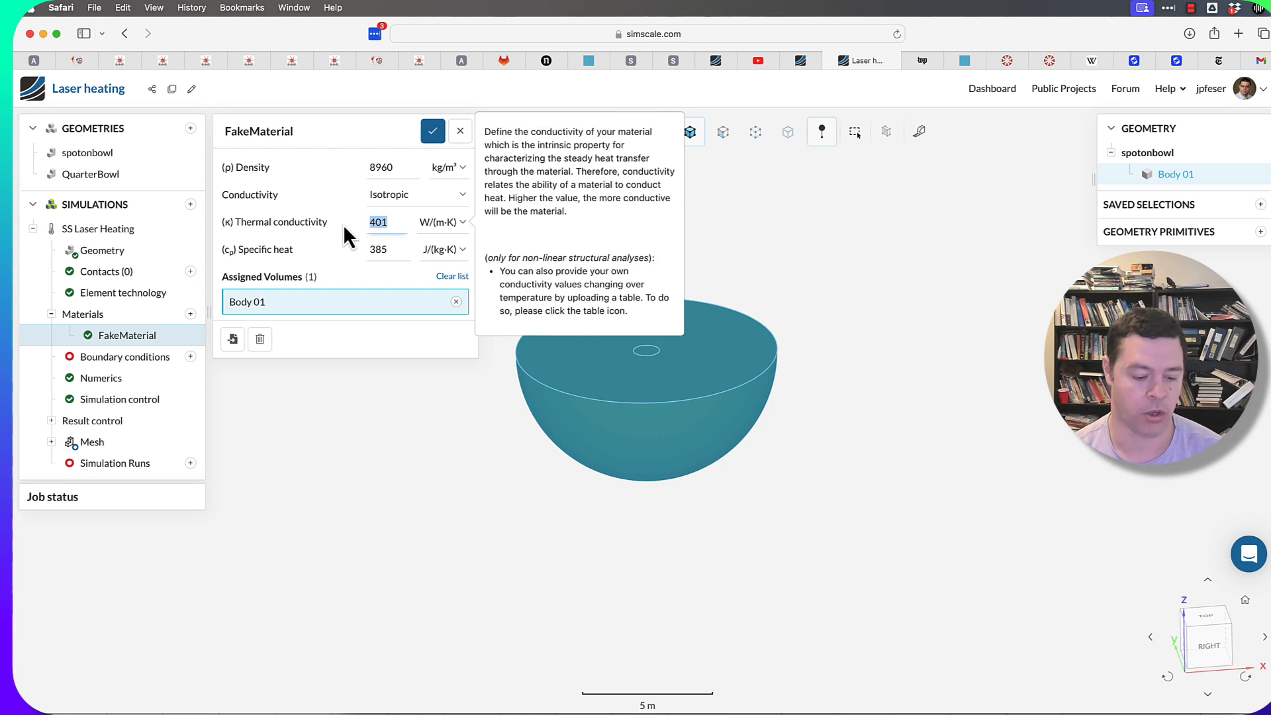
type("1")
left_click(401, 250)
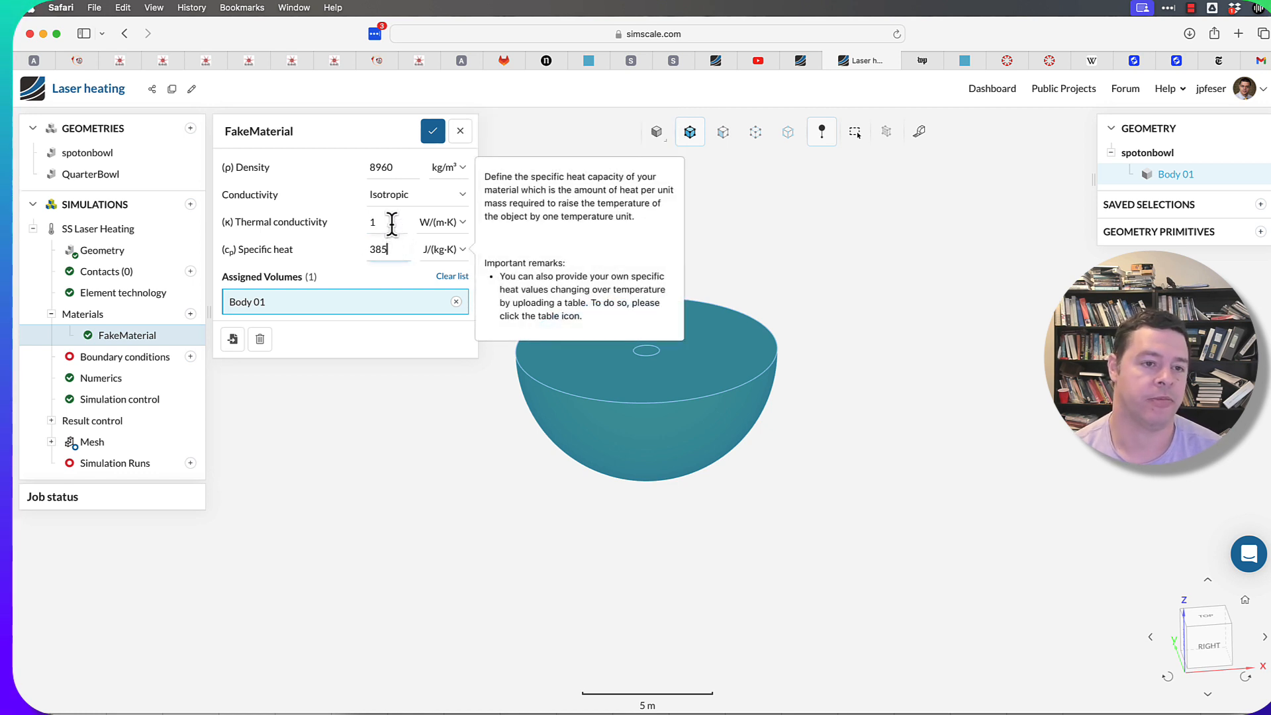
left_click(388, 222)
double_click(384, 250)
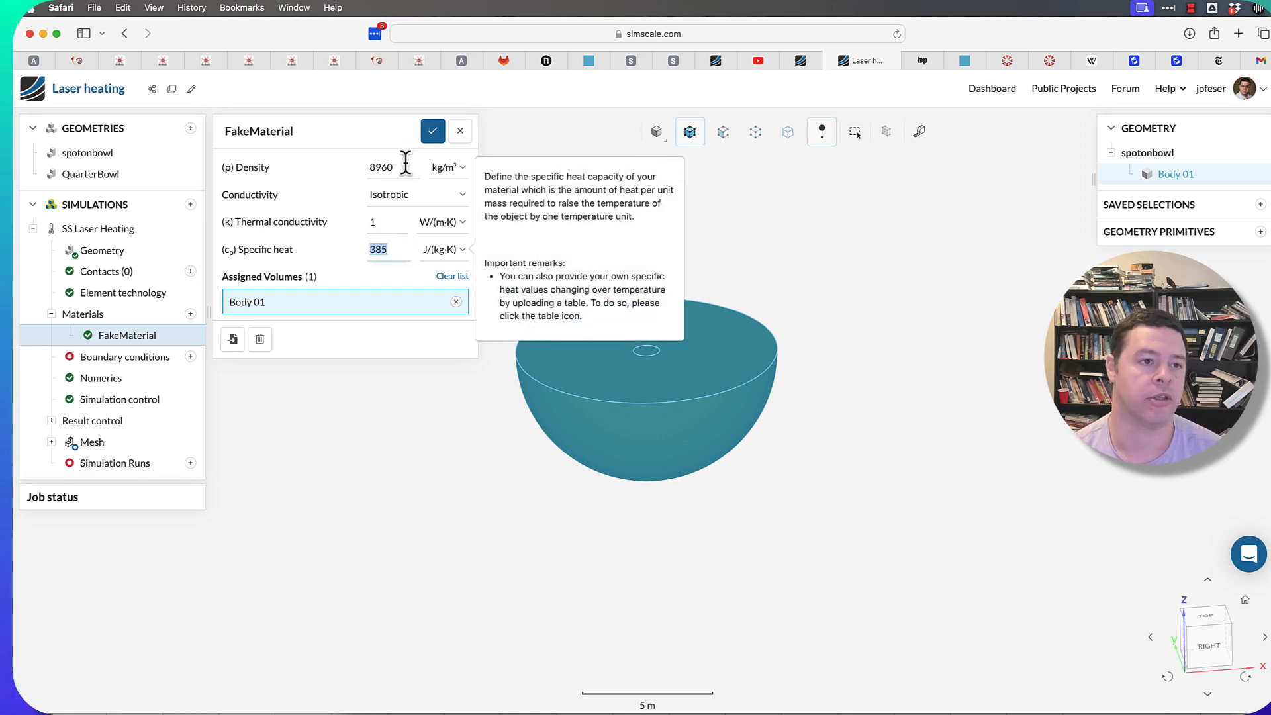
left_click(391, 250)
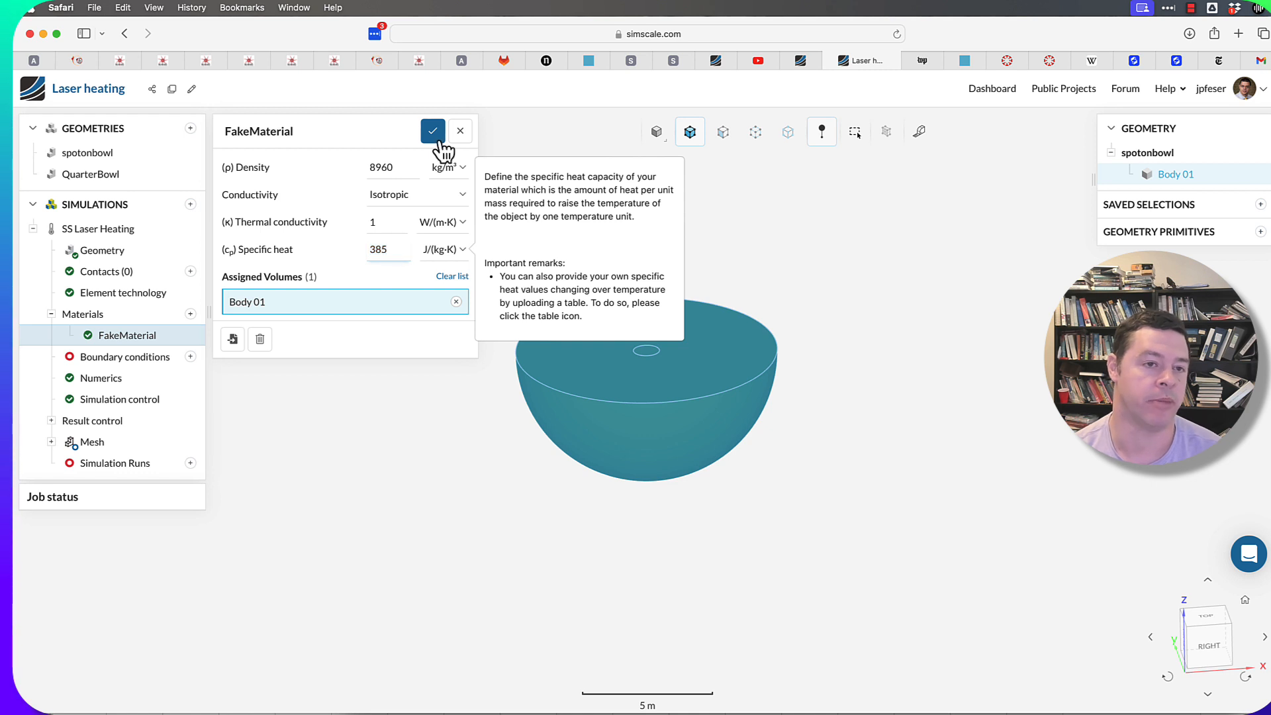
left_click(379, 222)
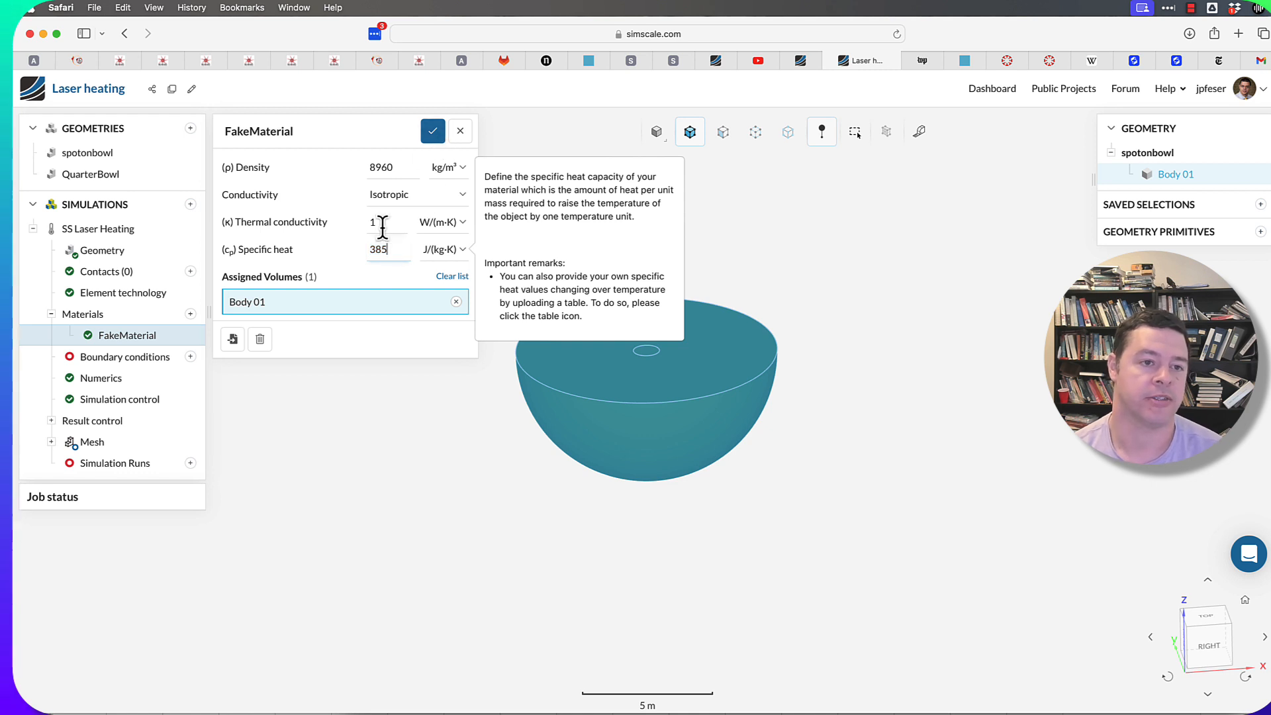
left_click(432, 132)
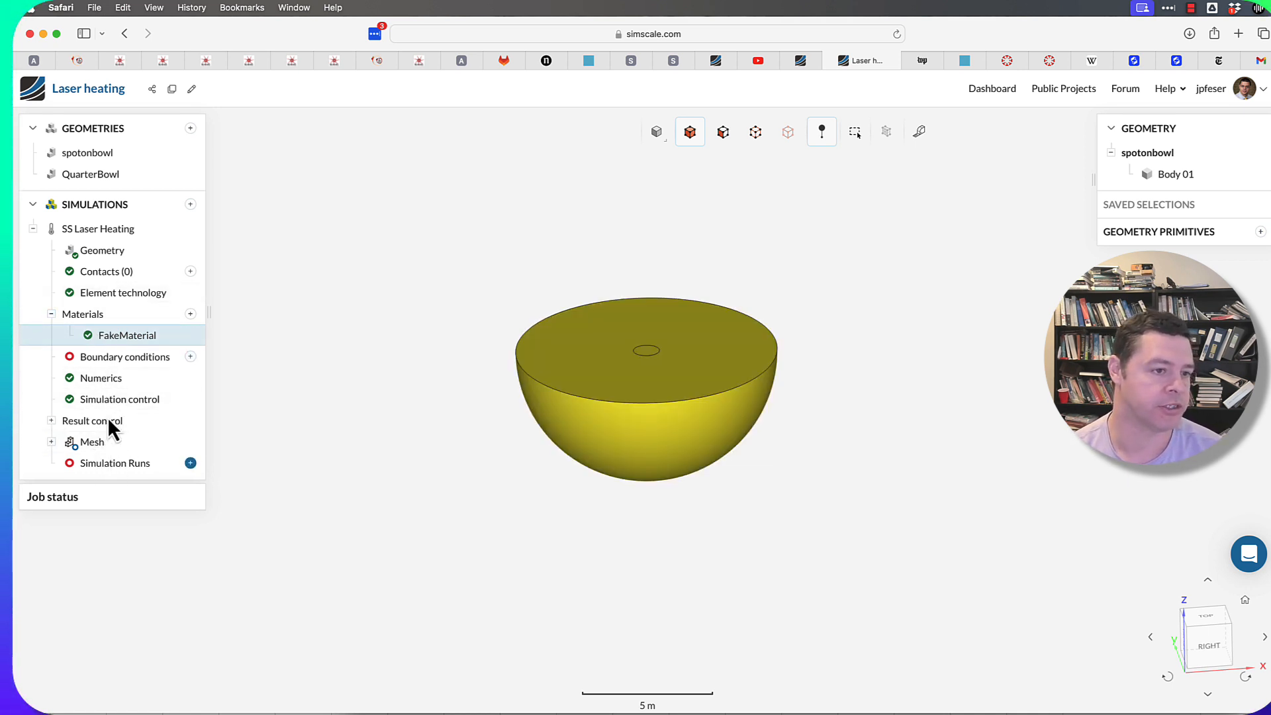
left_click(114, 335)
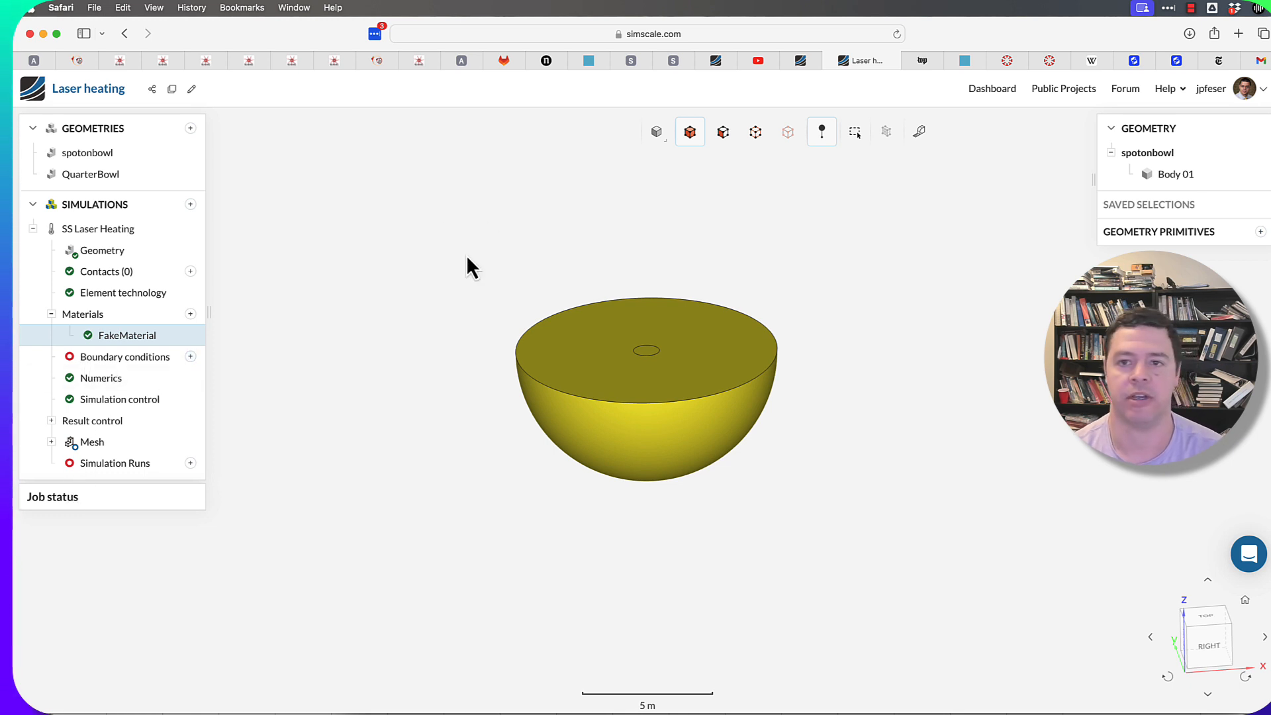
left_click(1192, 9)
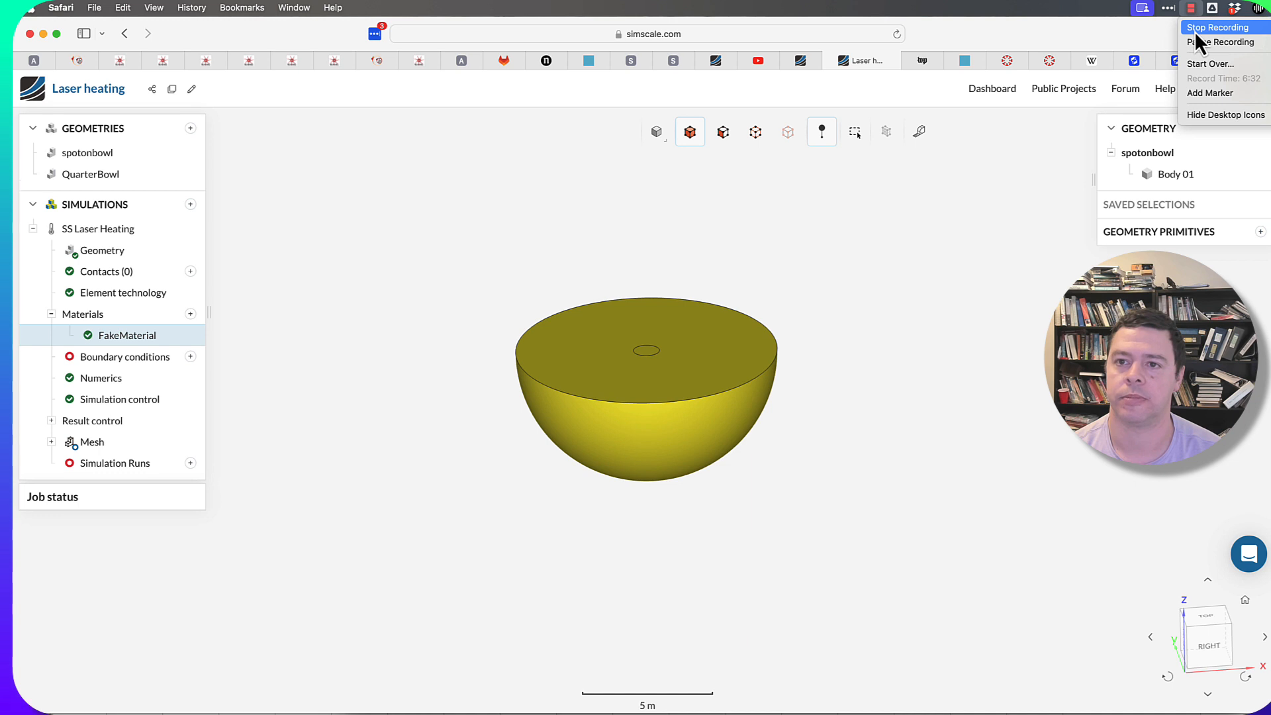
left_click(1194, 30)
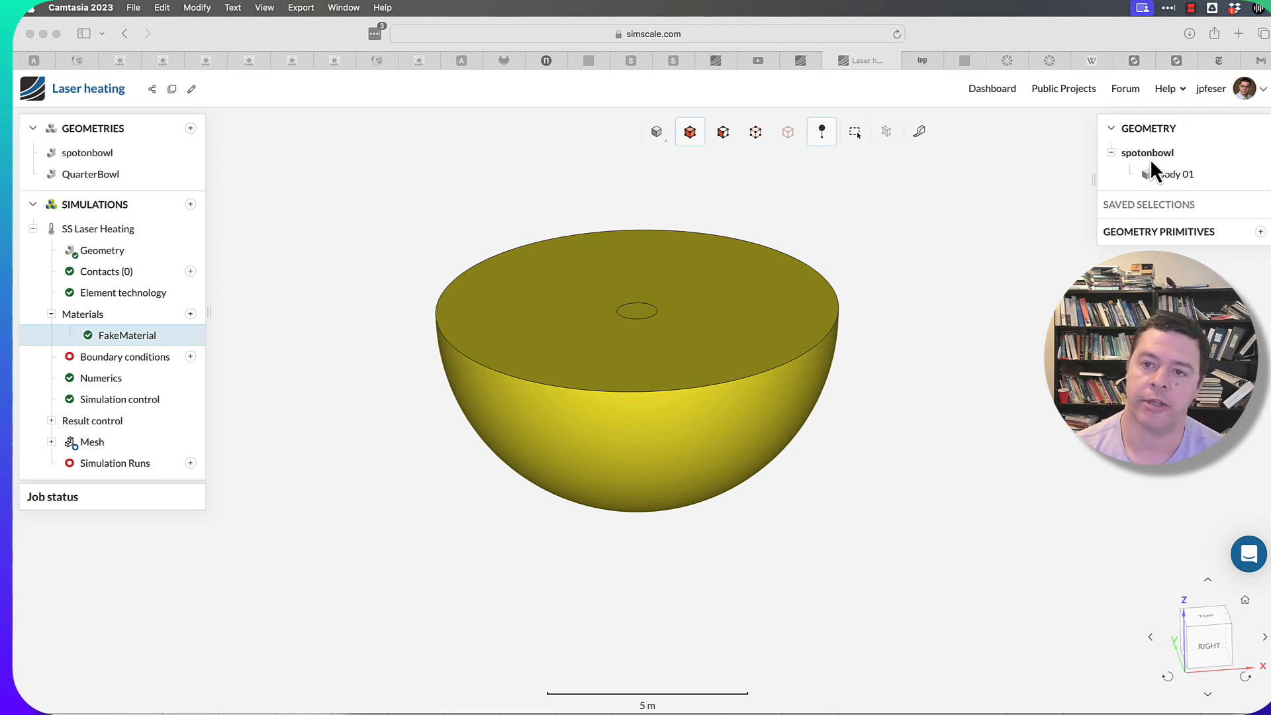
Step: Hide Body 01 of the spotonbowl geometry and show it again
left_click(1177, 176)
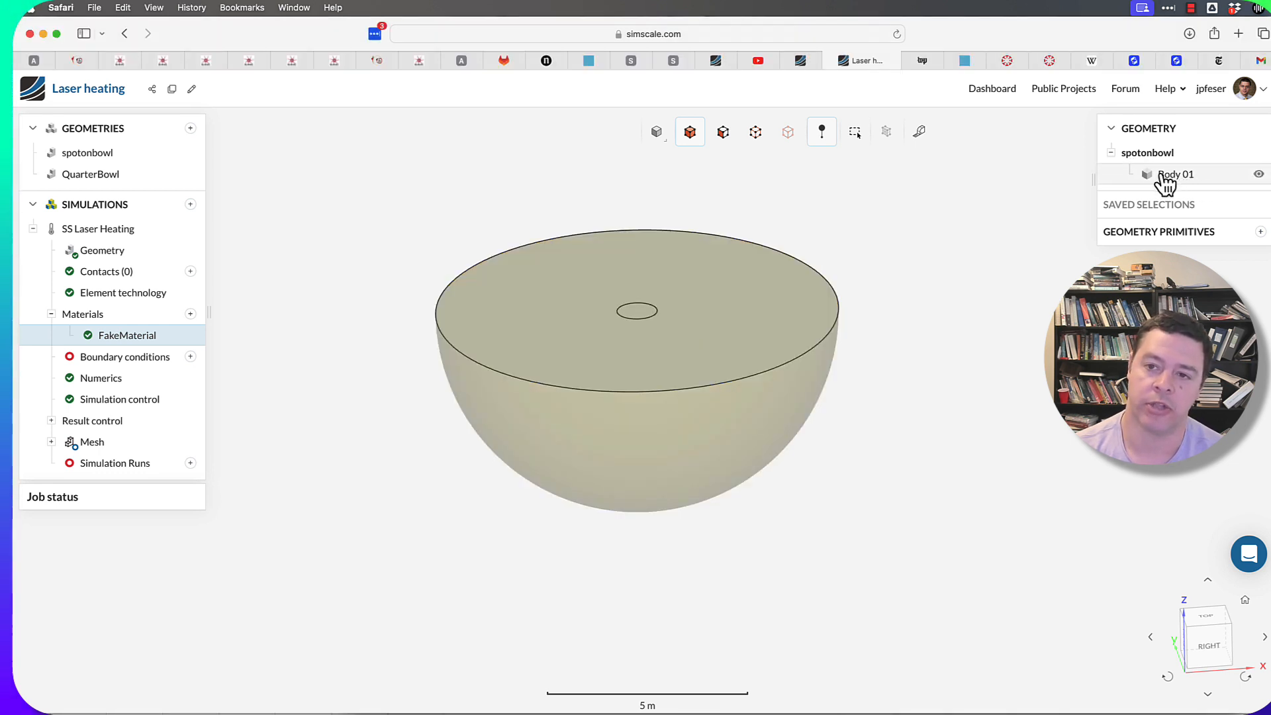
left_click(1259, 175)
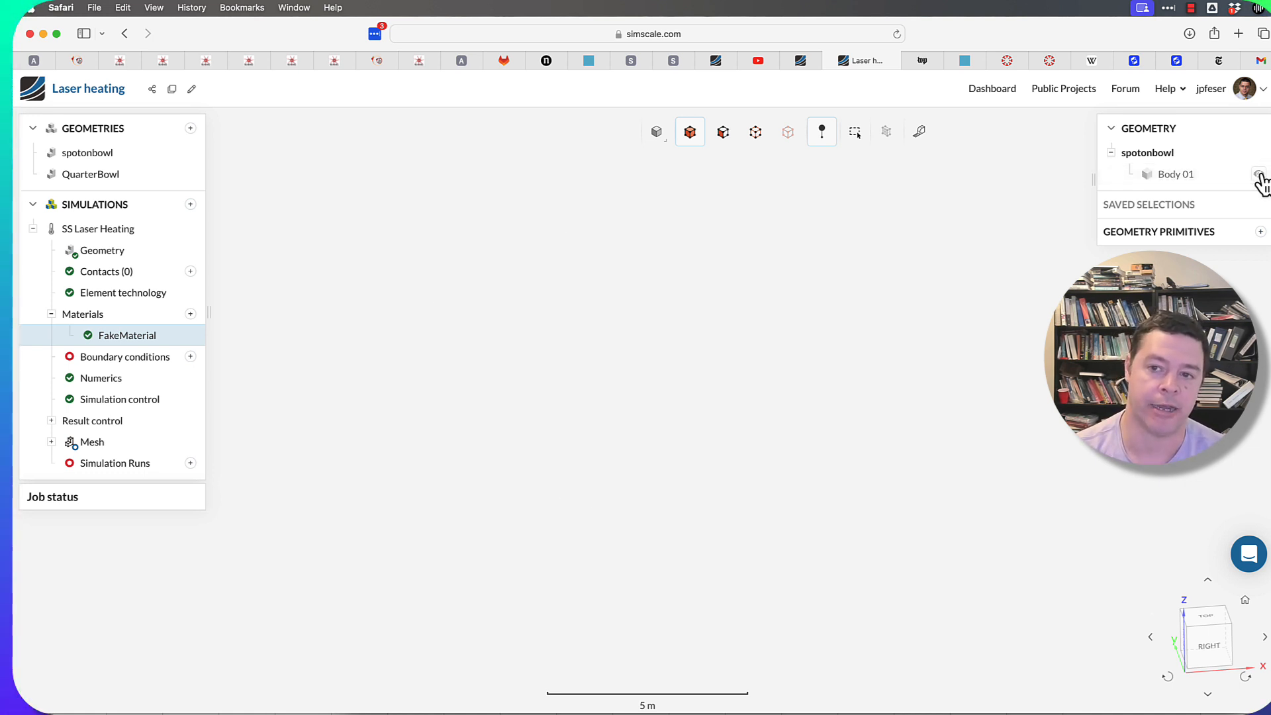
left_click(1258, 175)
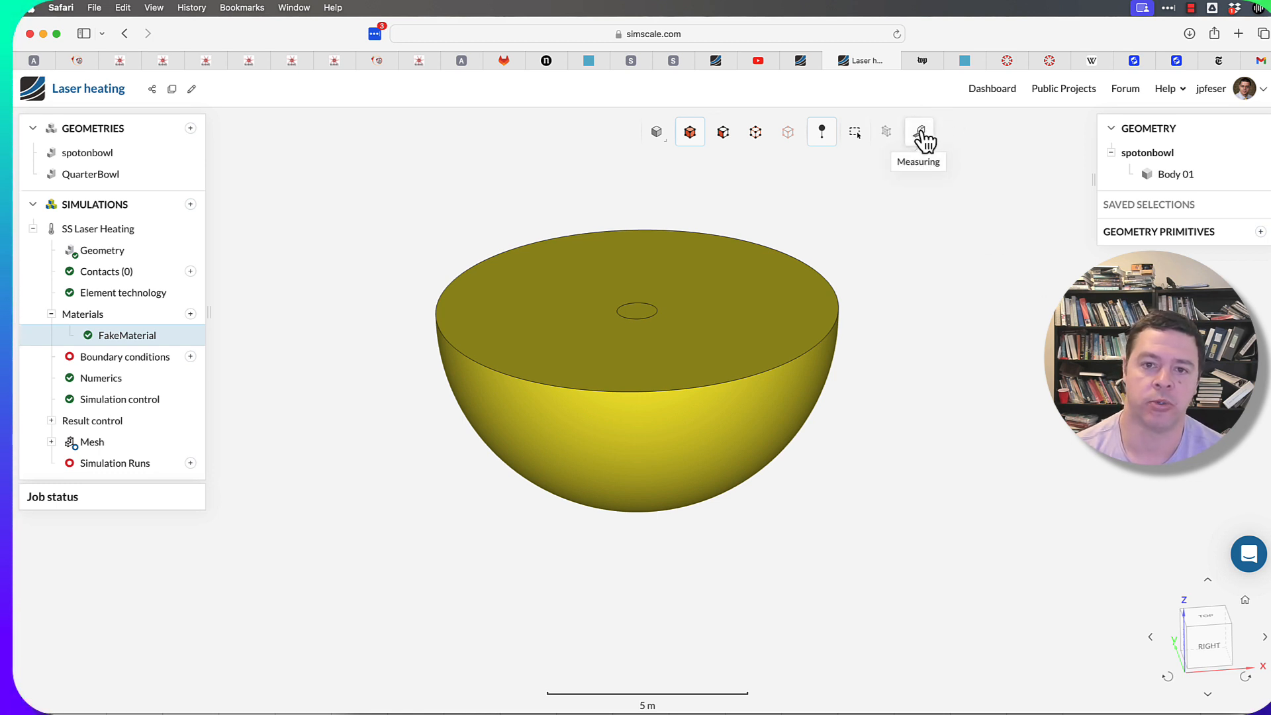
Step: Measure Body 01's total volume, total area and center of mass, then close the measurement
left_click(921, 134)
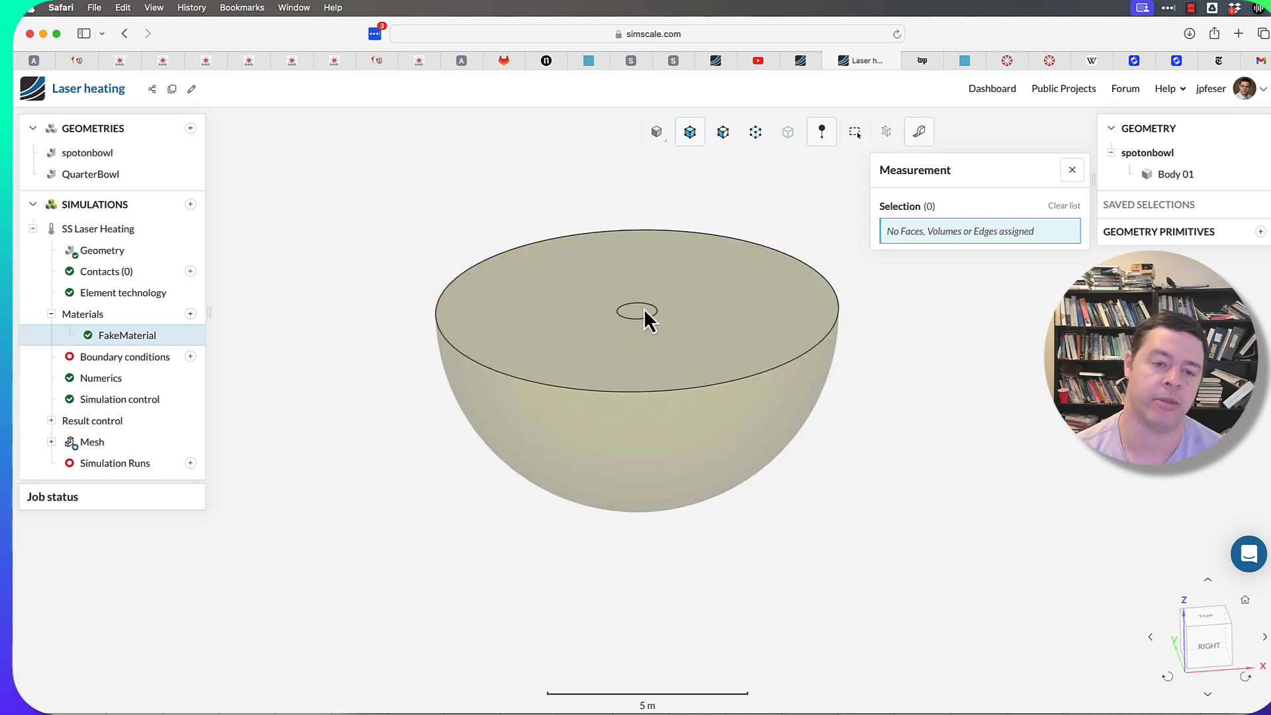
left_click(705, 308)
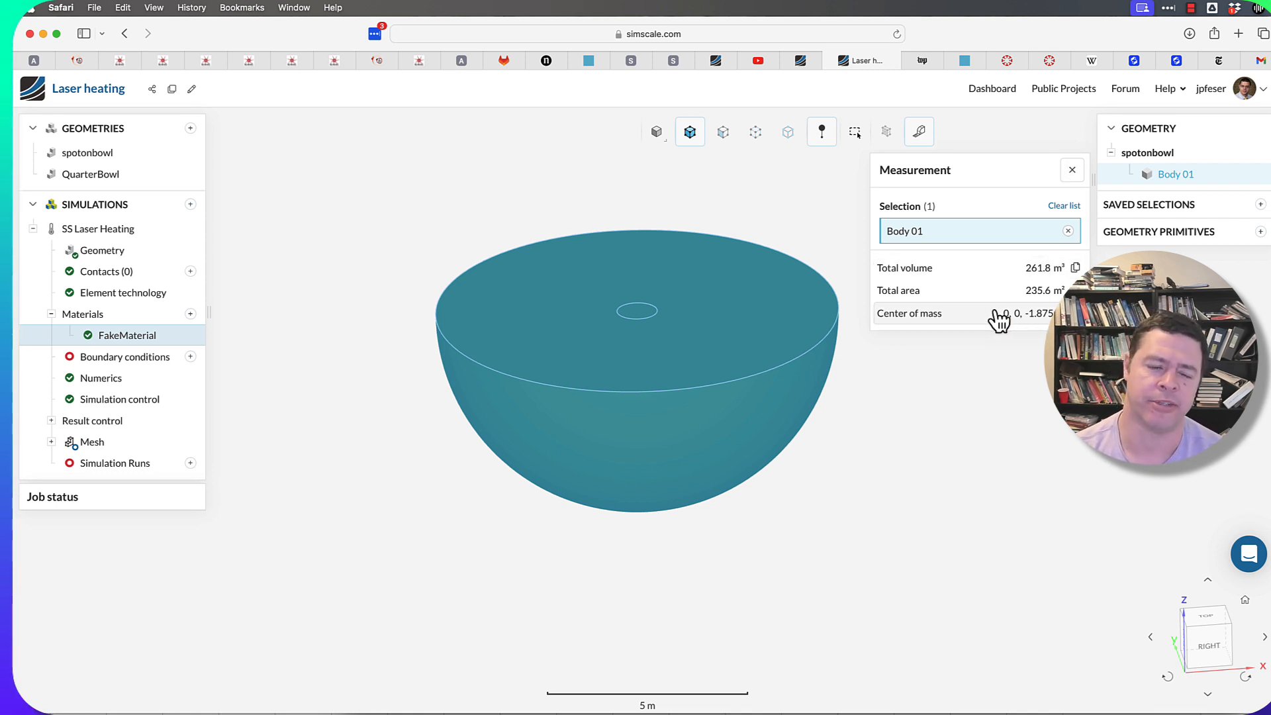
left_click(1074, 232)
left_click(1073, 170)
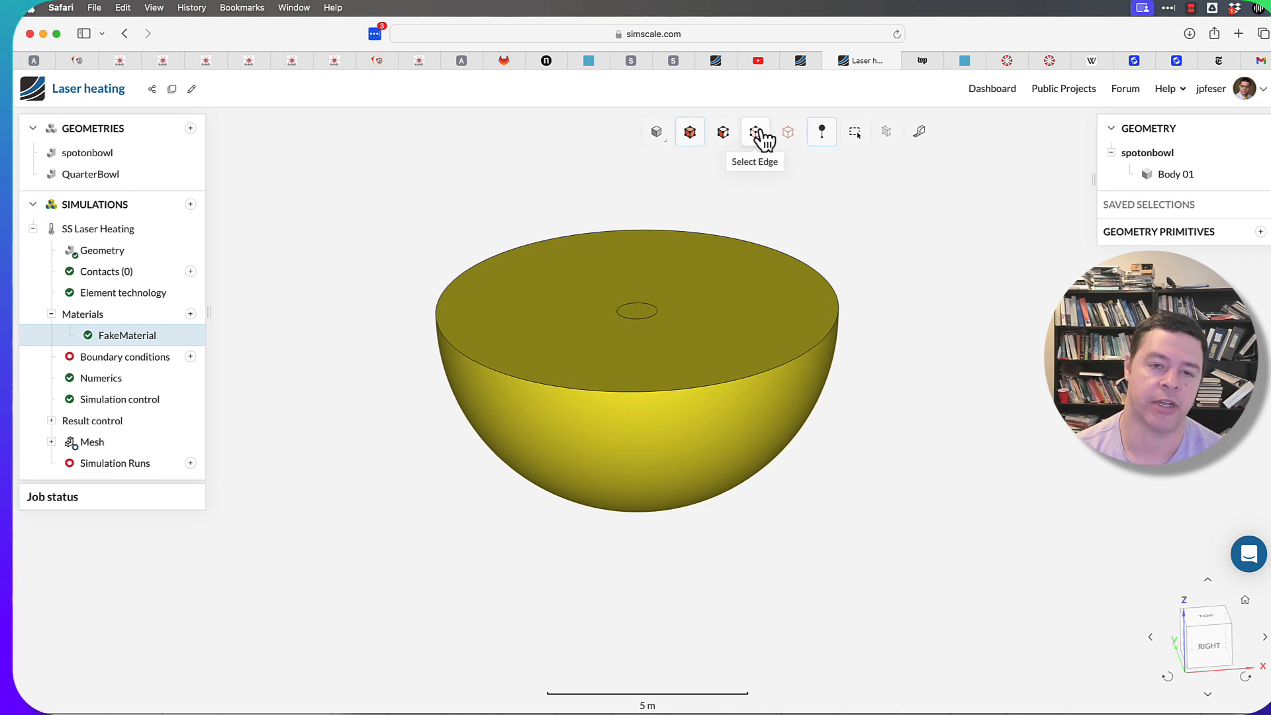
left_click(825, 140)
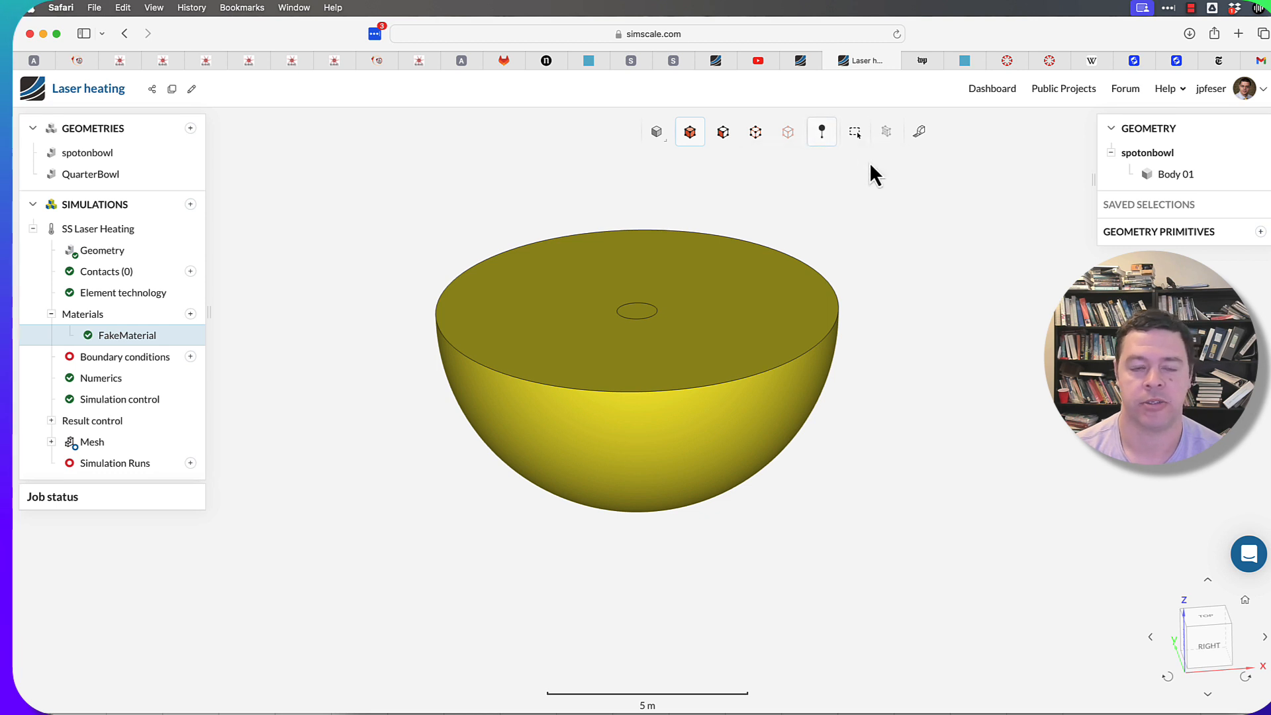
left_click(661, 137)
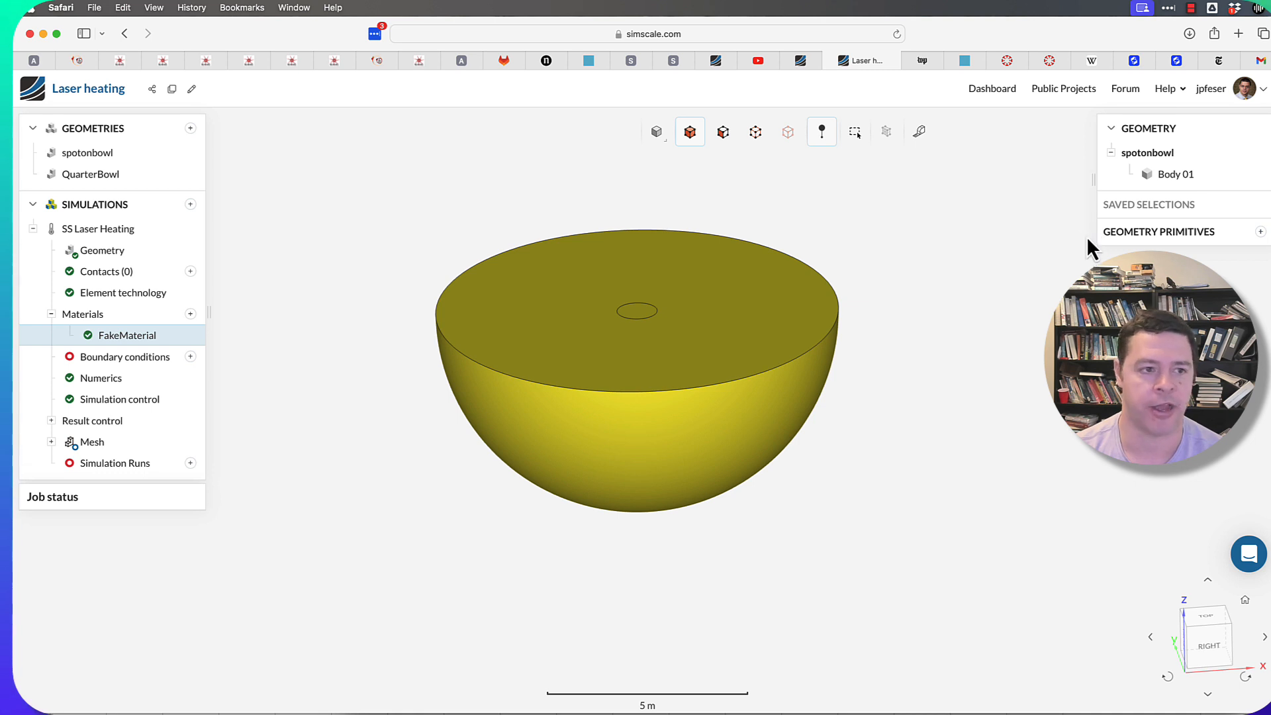
left_click(1261, 232)
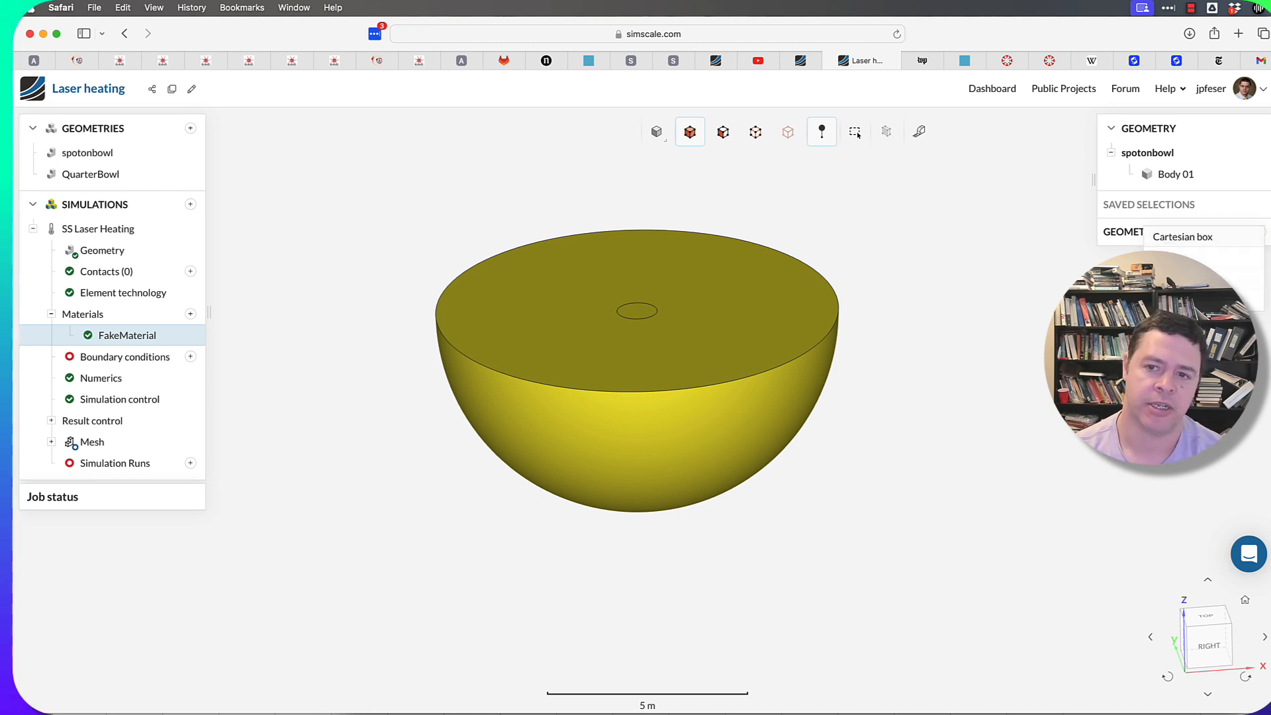
left_click(1119, 247)
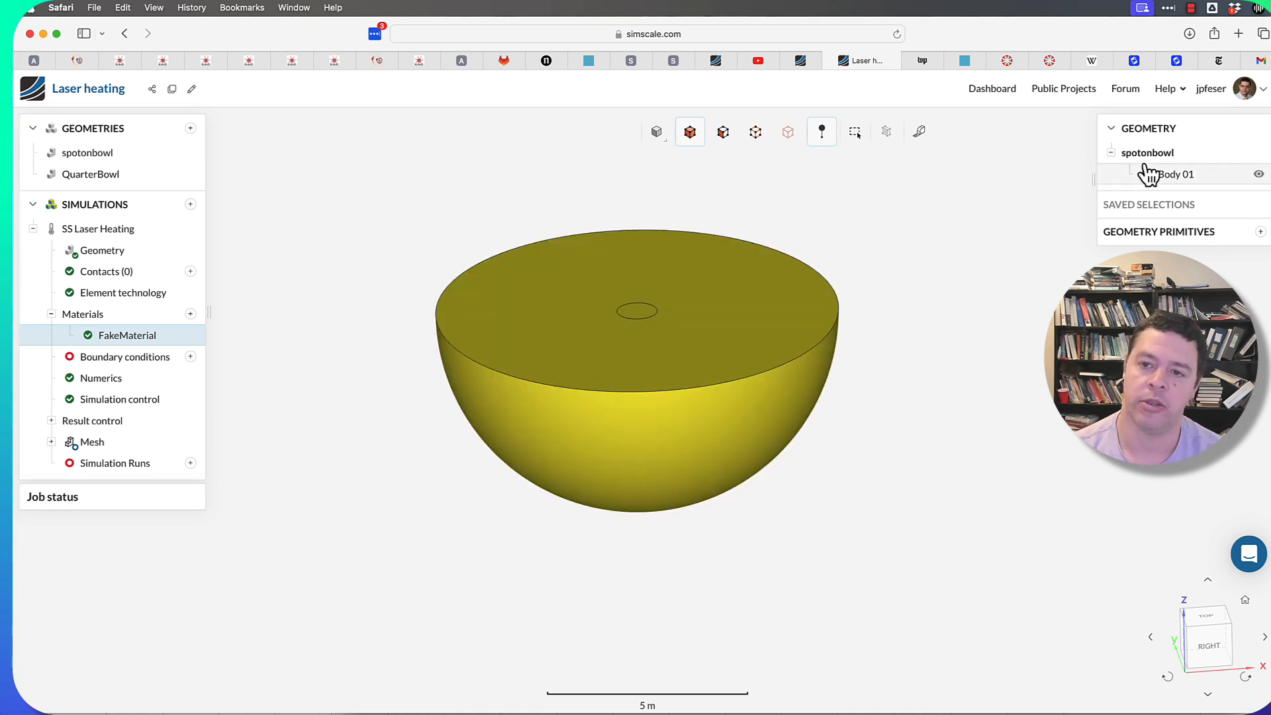
left_click(1157, 174)
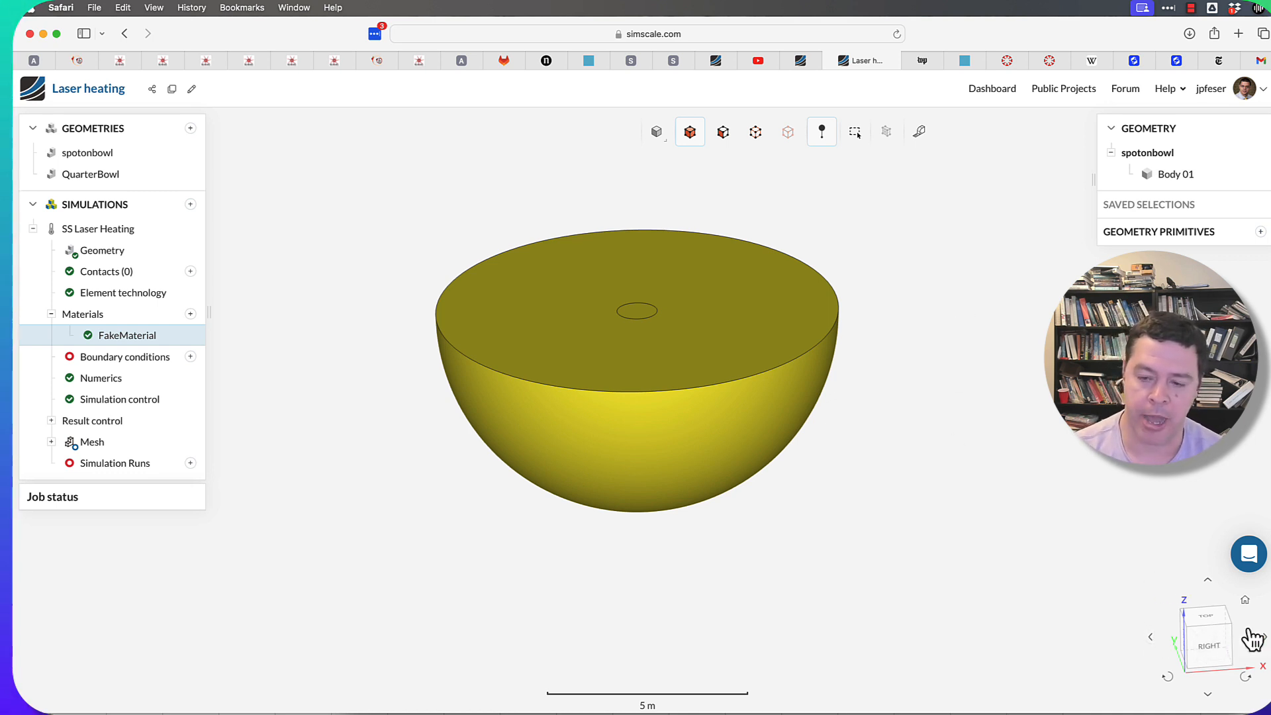
Step: Inspect the bowl in the right and front views, then tilted and rolled, ending in an oblique view from the front
left_click(1209, 648)
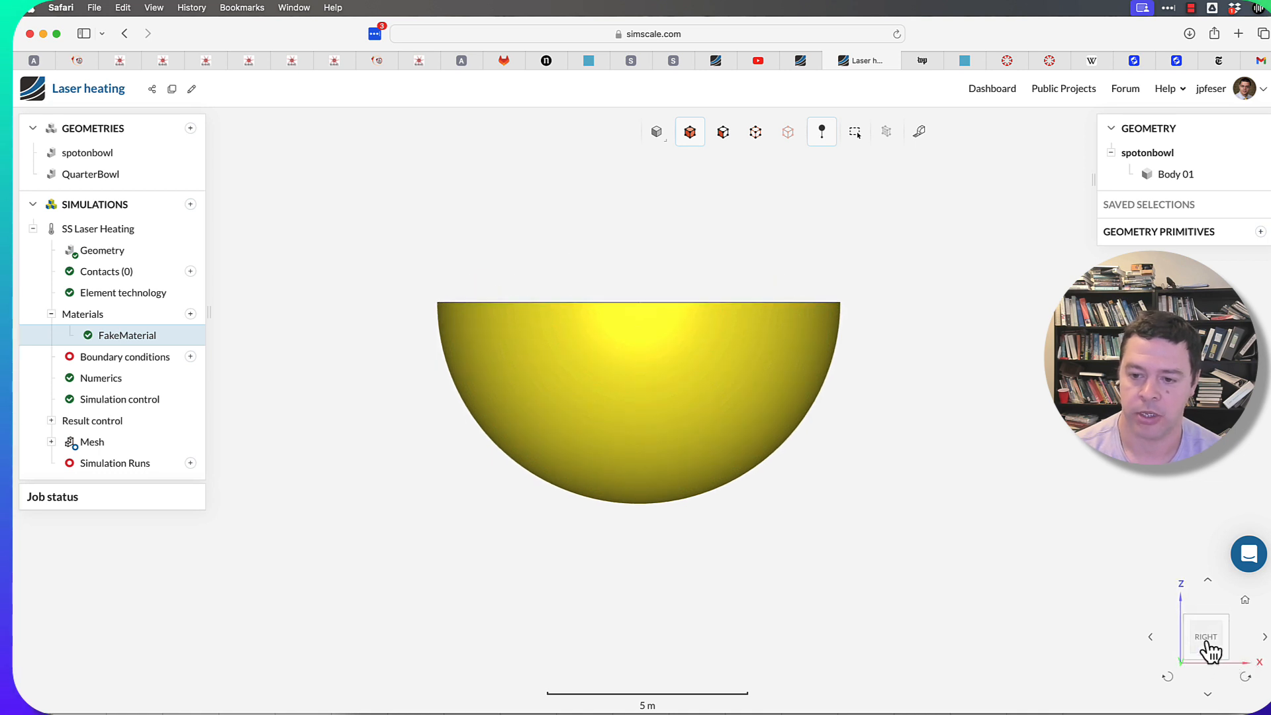
left_click(1265, 639)
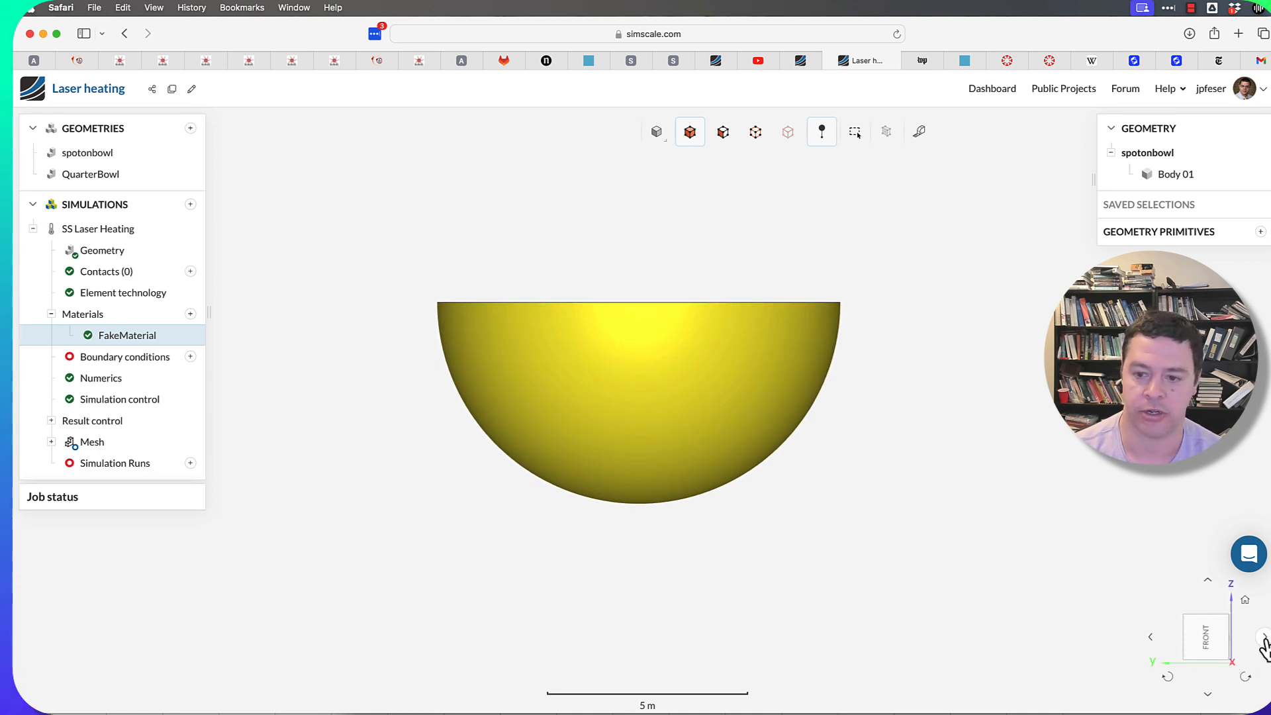
left_click(1208, 694)
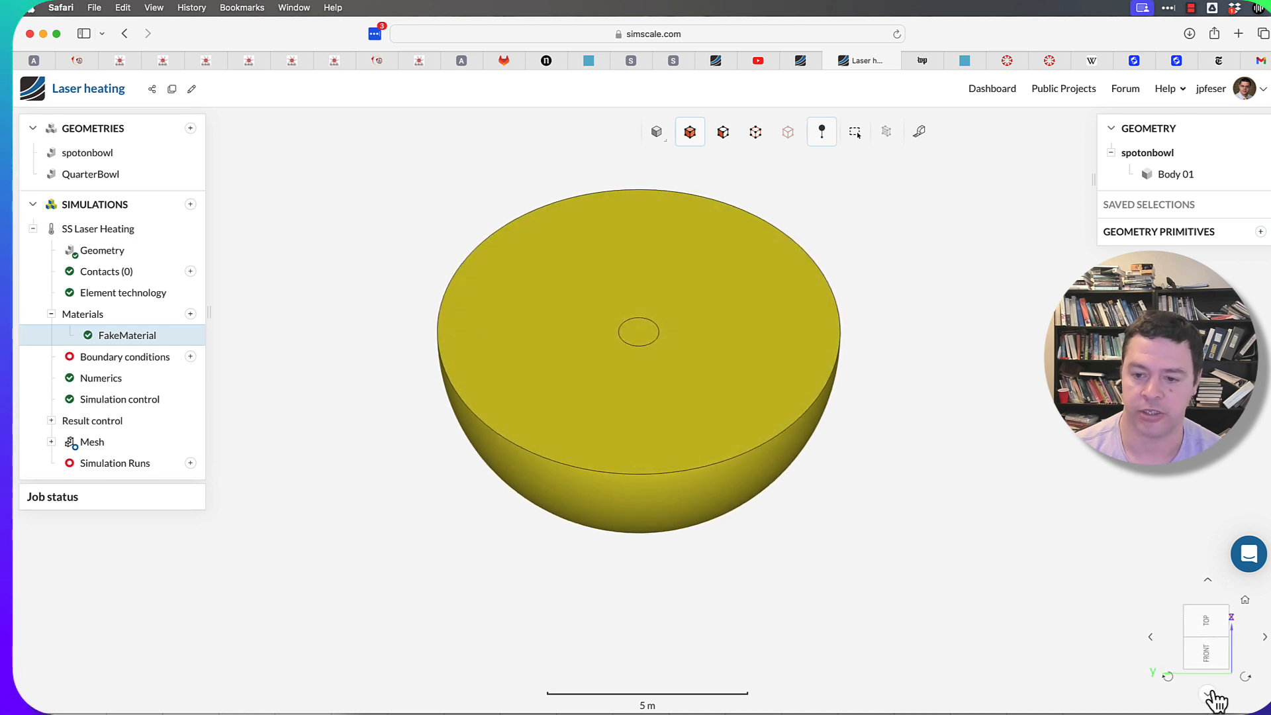
left_click(1246, 677)
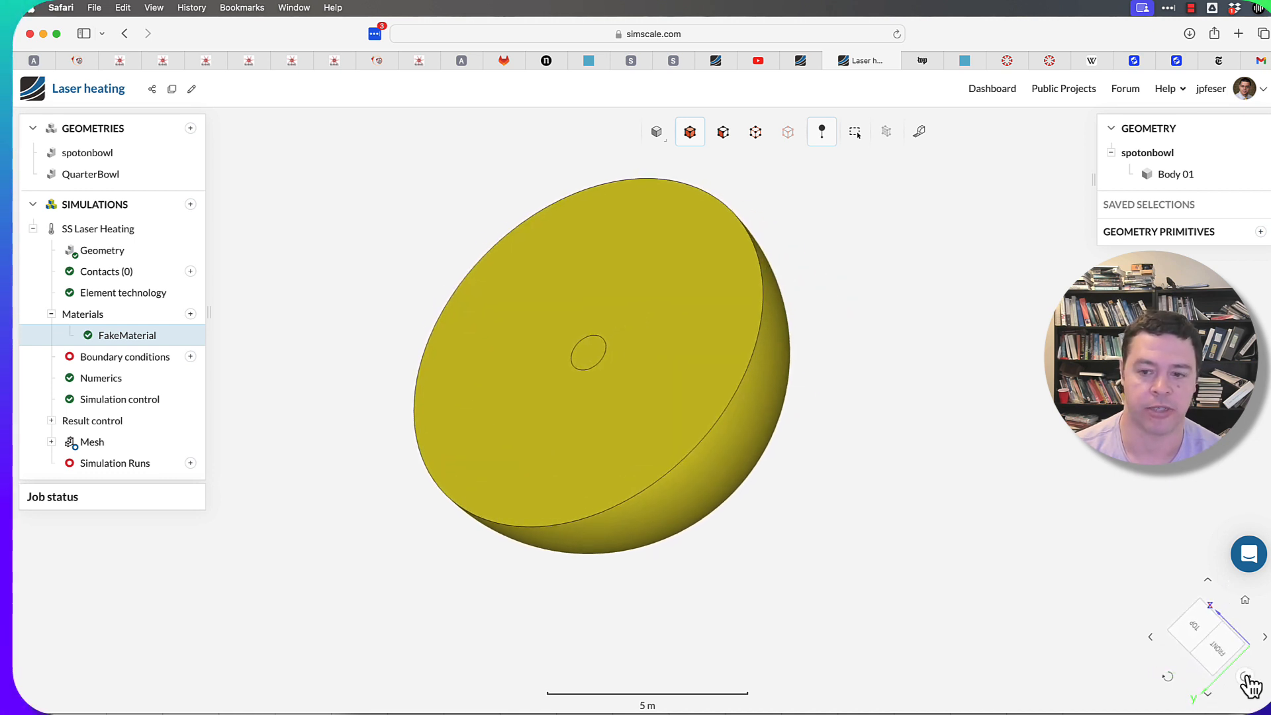
left_click(1169, 677)
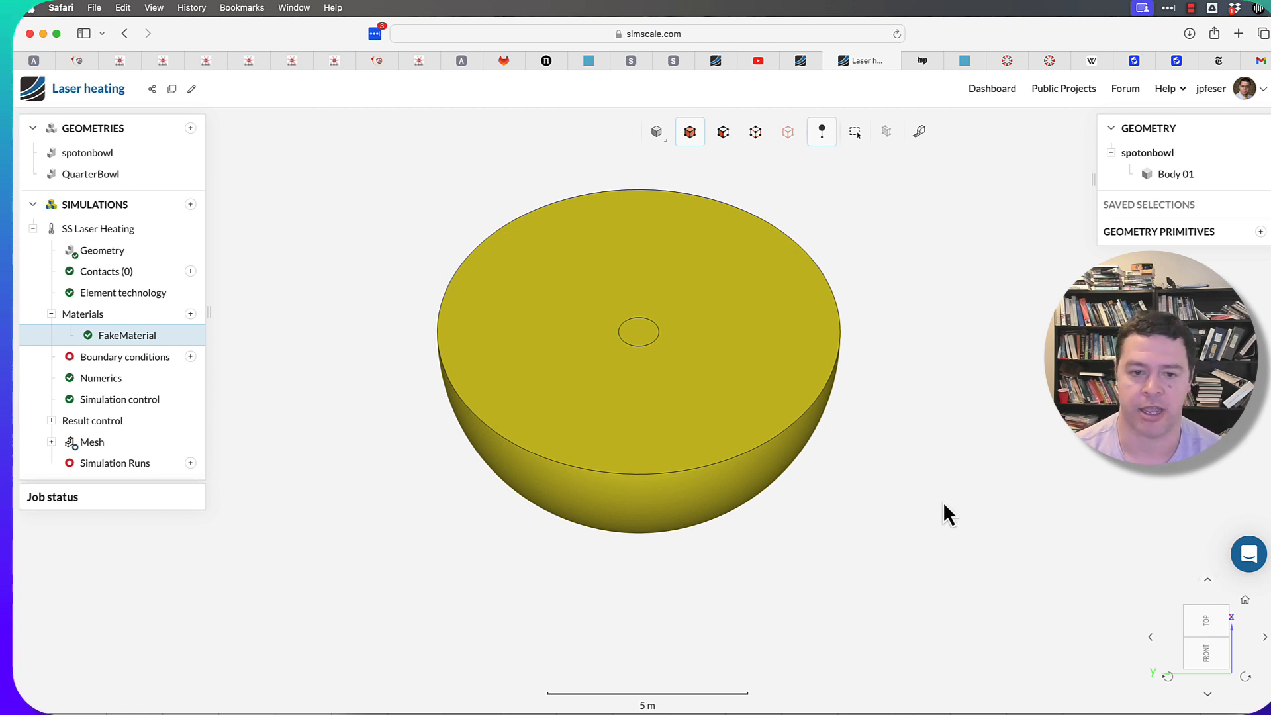
left_click_drag(914, 532, 909, 454)
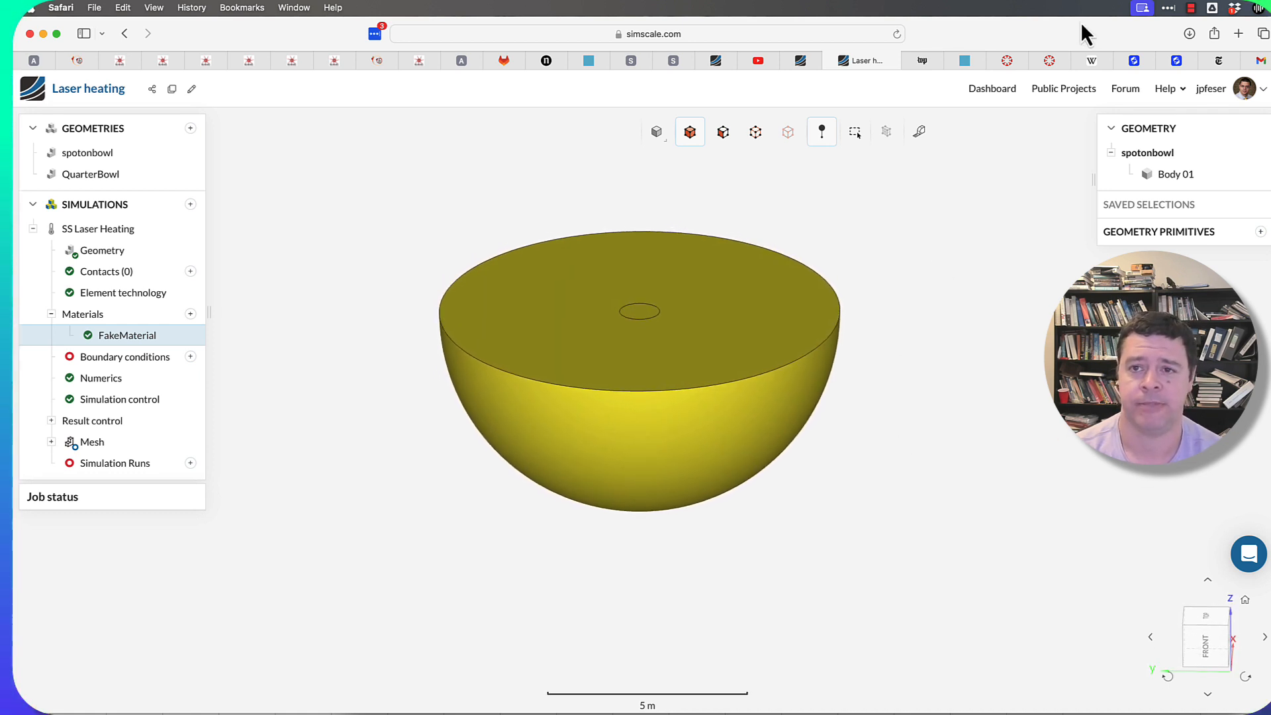
left_click(1195, 7)
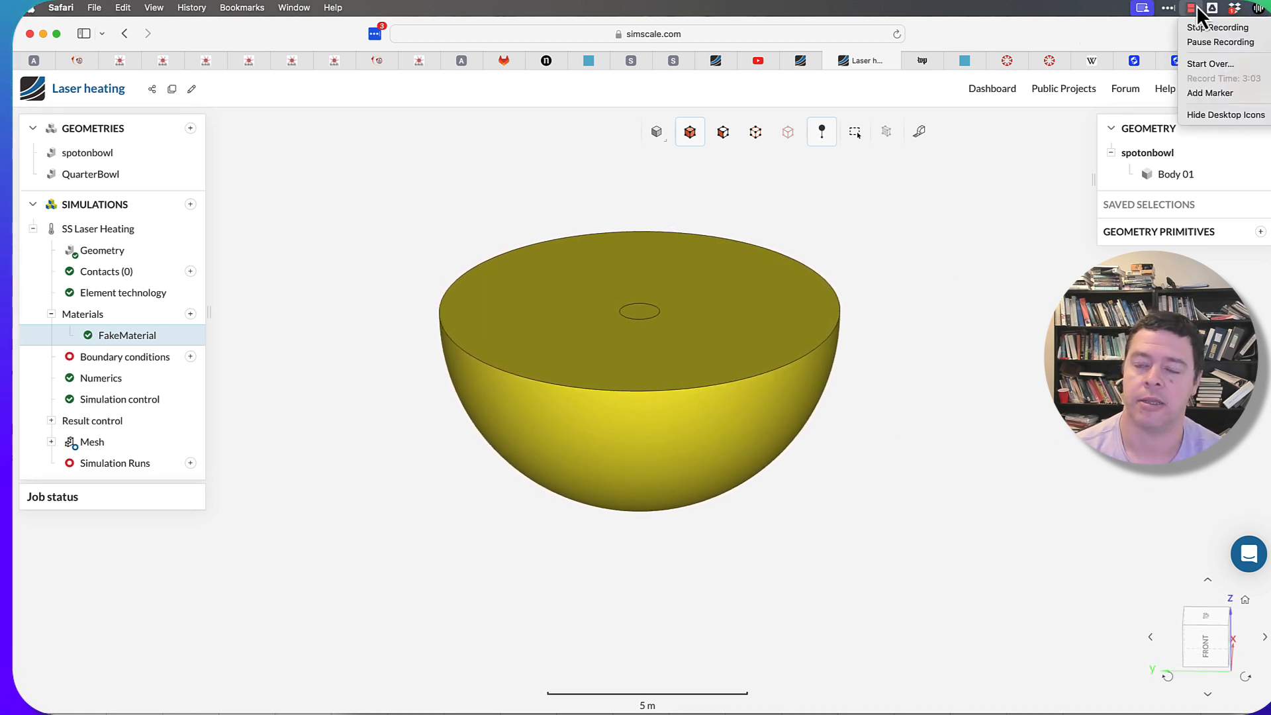
left_click(964, 276)
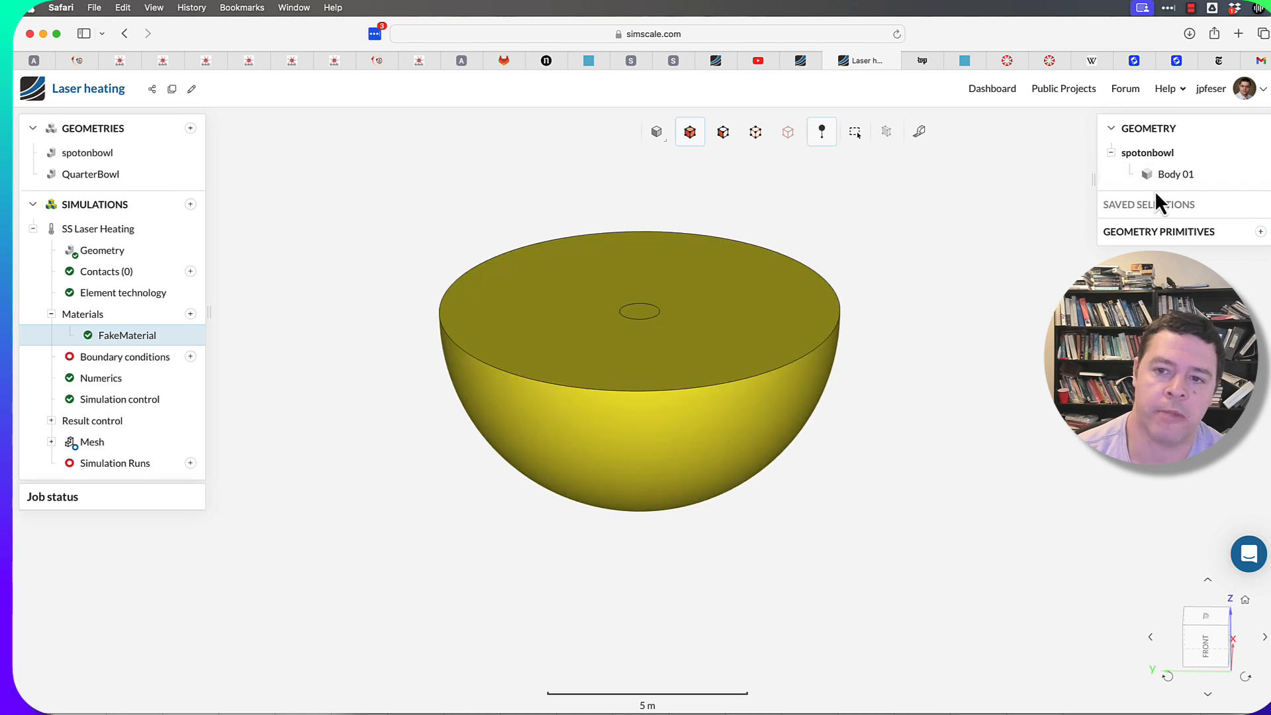
left_click(1171, 176)
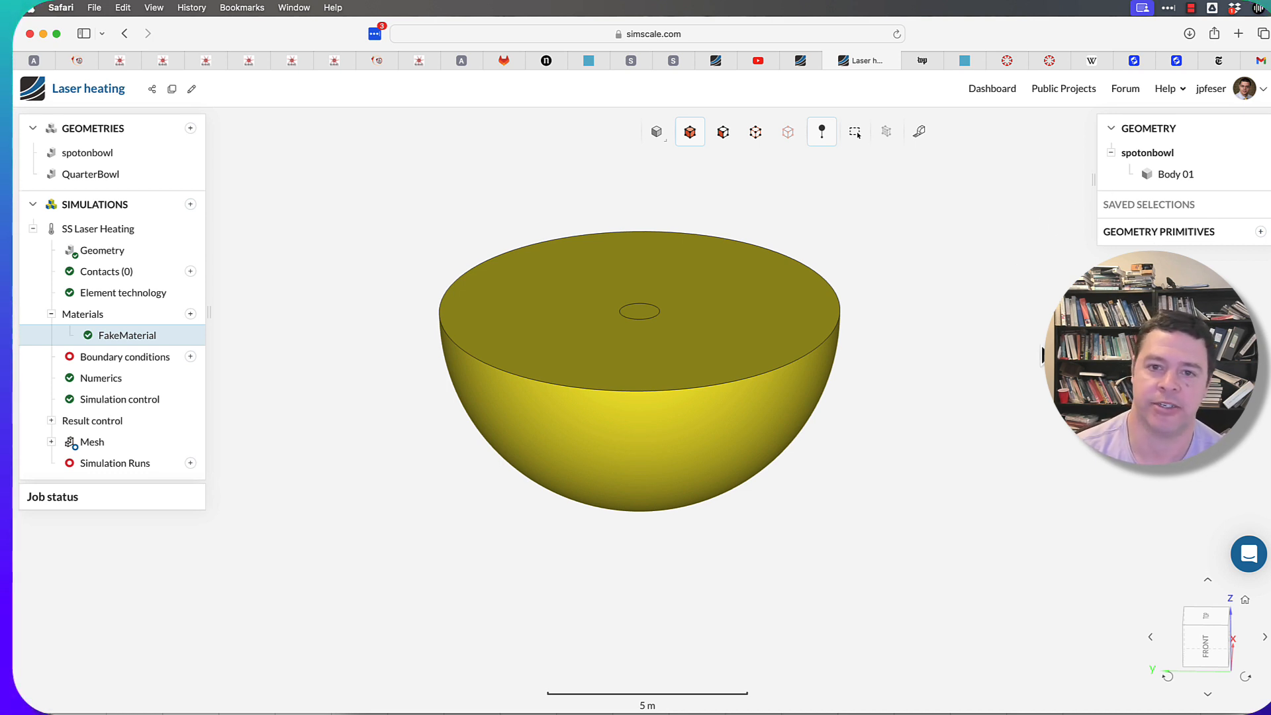
Step: View the SimScale support chat and its help options, then close it
left_click(1254, 561)
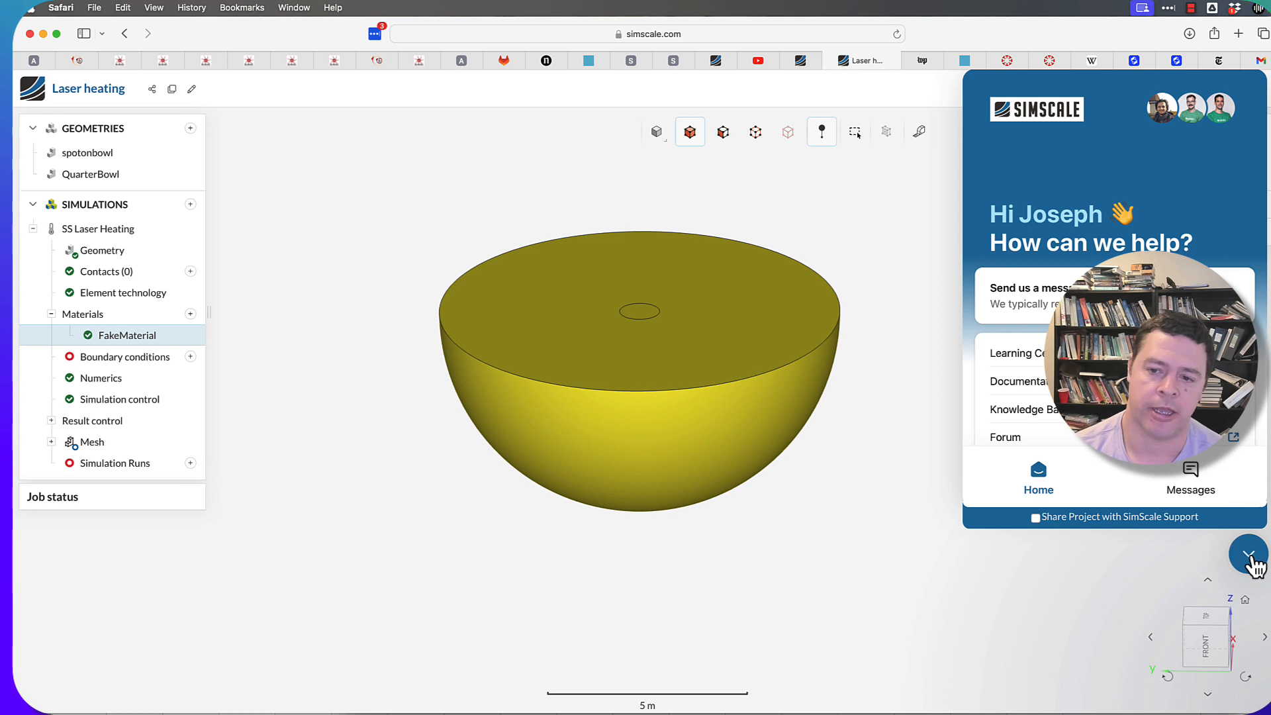
left_click(1252, 558)
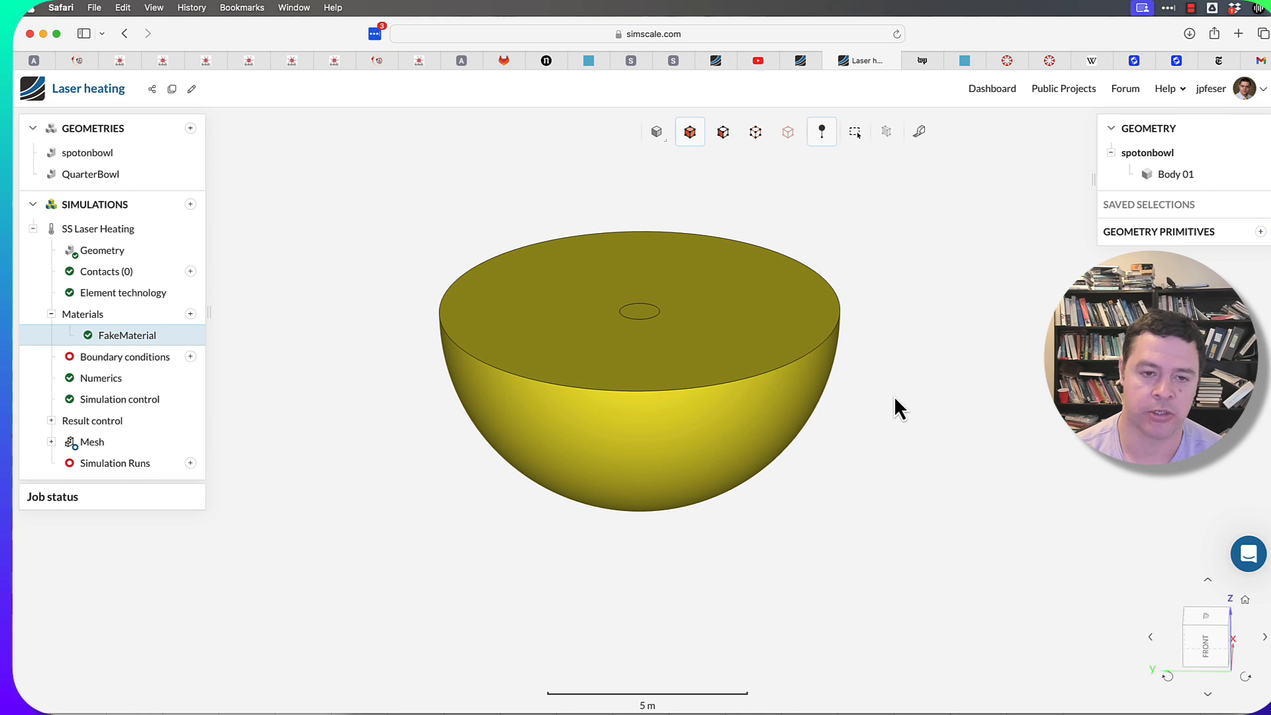
Step: Examine the bowl's flat top face and central spot at different zoom levels, positions and viewing angles
scroll(894, 395, "down", 2)
scroll(894, 395, "up", 5)
scroll(894, 395, "down", 3)
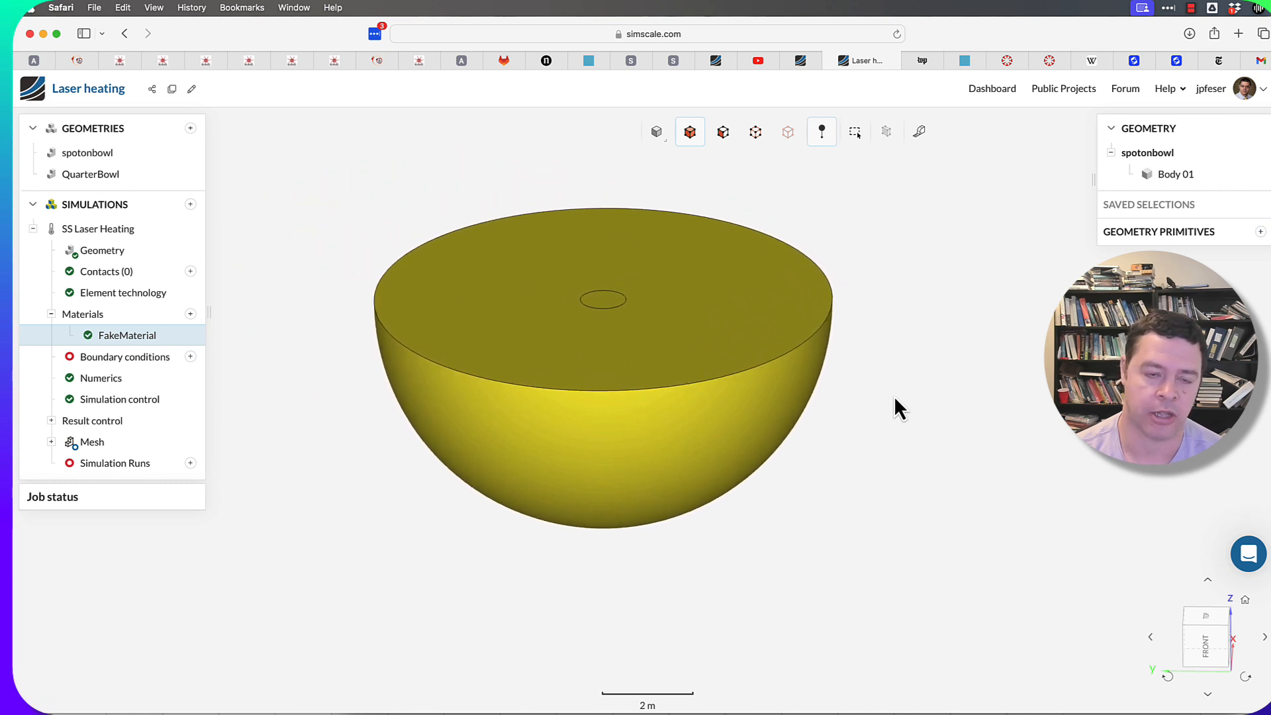
scroll(894, 395, "up", 2)
scroll(894, 395, "down", 3)
scroll(894, 396, "up", 3)
scroll(894, 396, "down", 2)
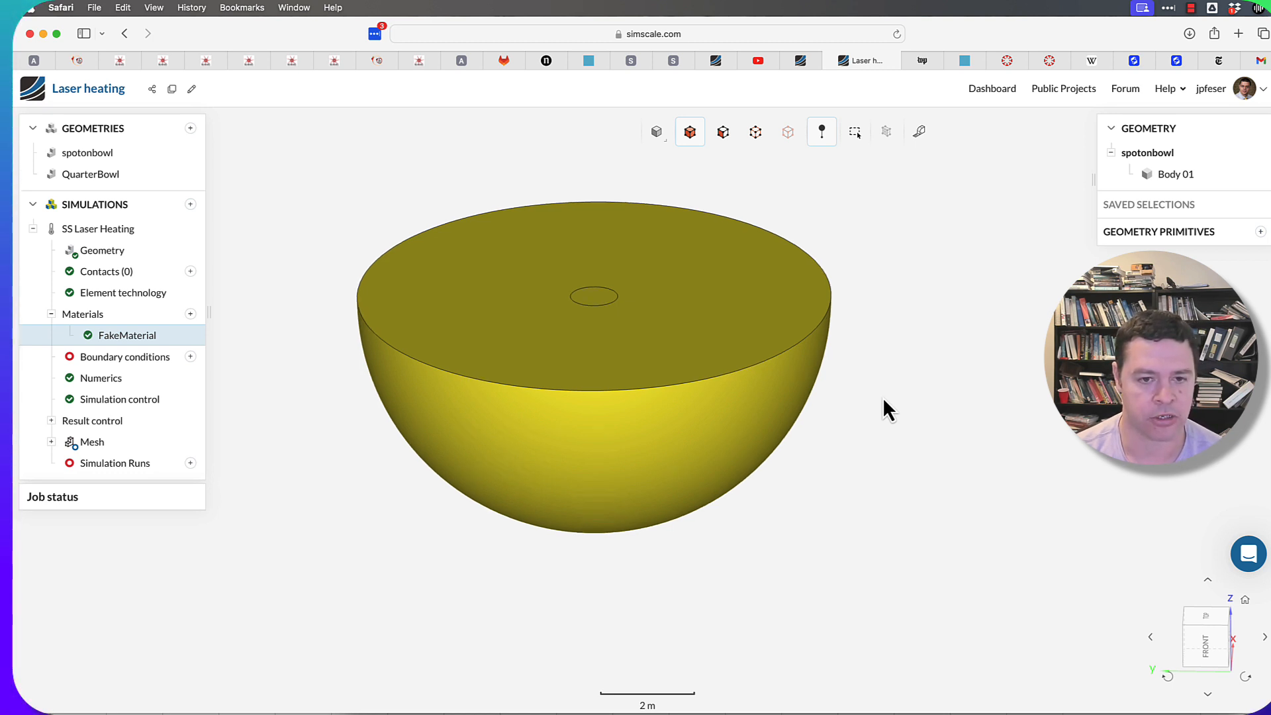
right_click_drag(884, 399, 978, 427)
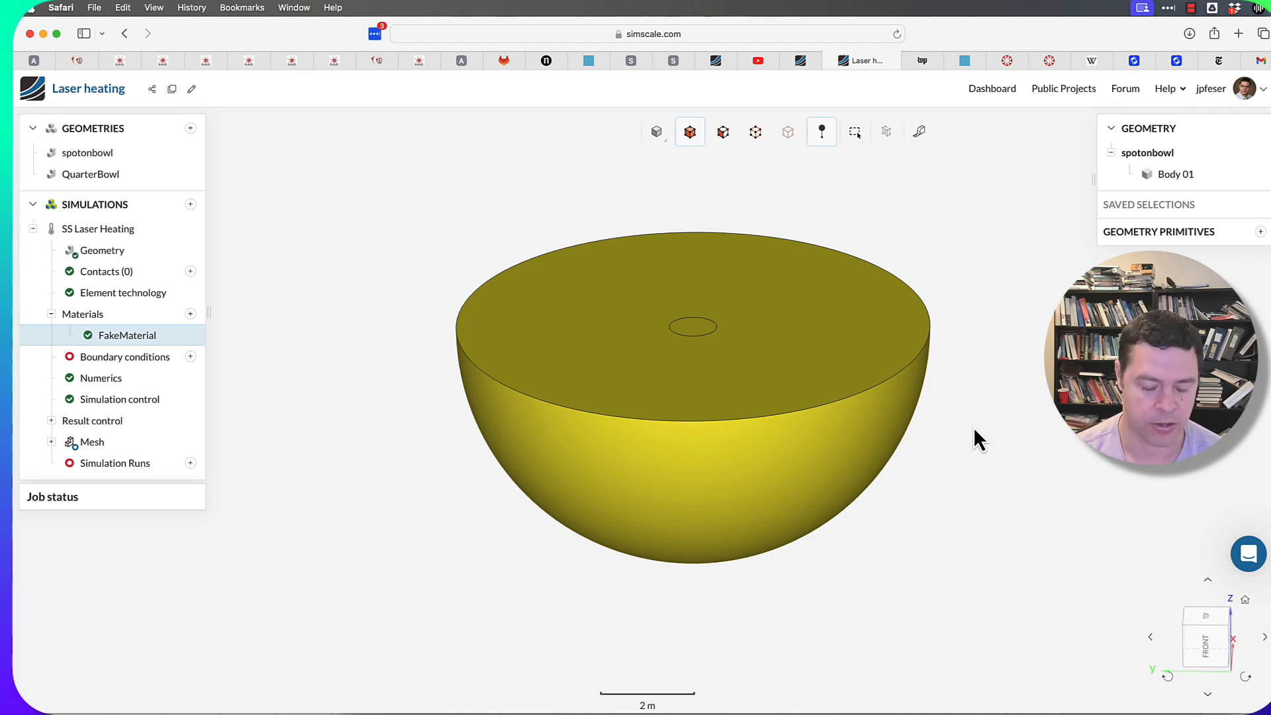
left_click_drag(987, 400, 1025, 405)
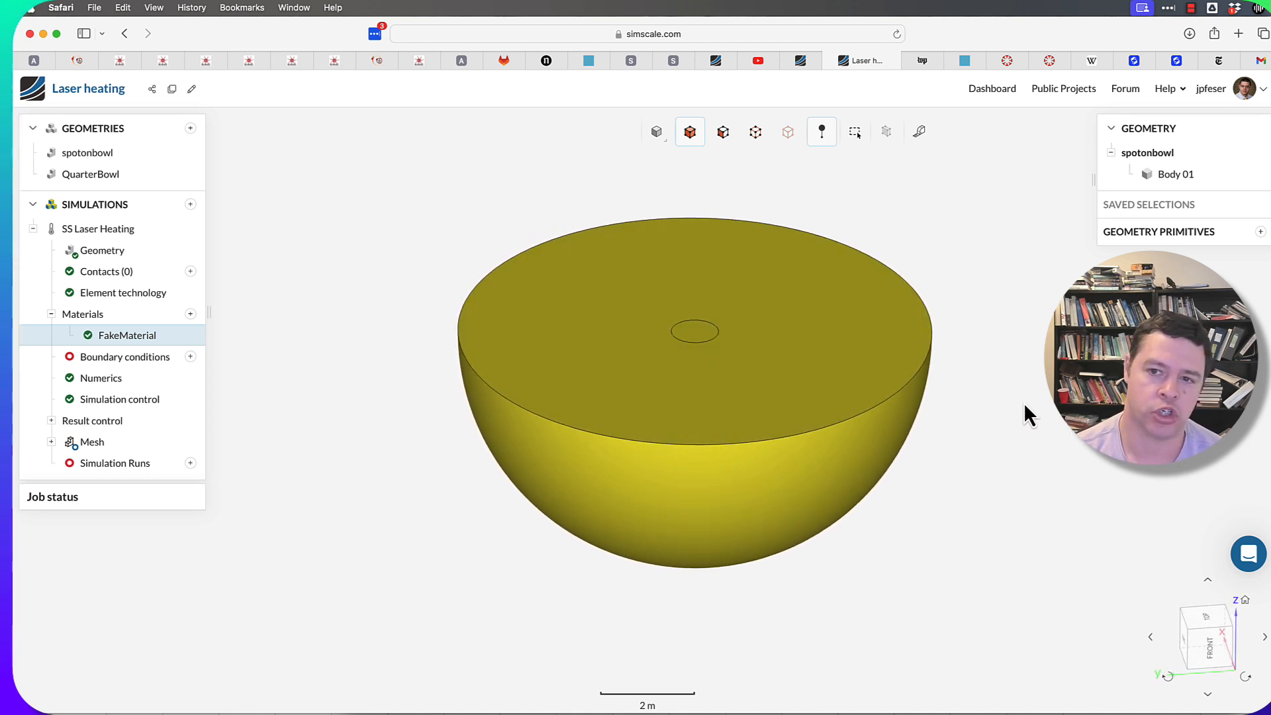